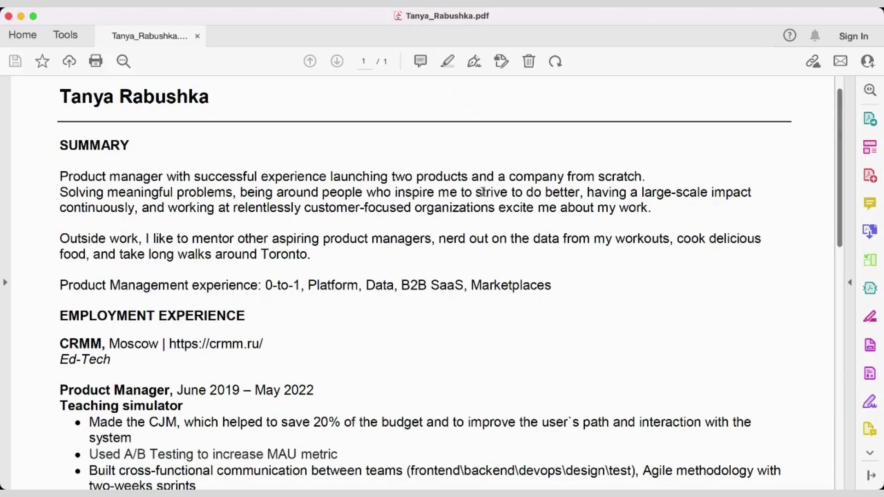
# - Read through the résumé from the summary to the CRMM employment entries, marking the Teaching simulator and LMS bullets
pyautogui.scroll(-10, 481, 192)
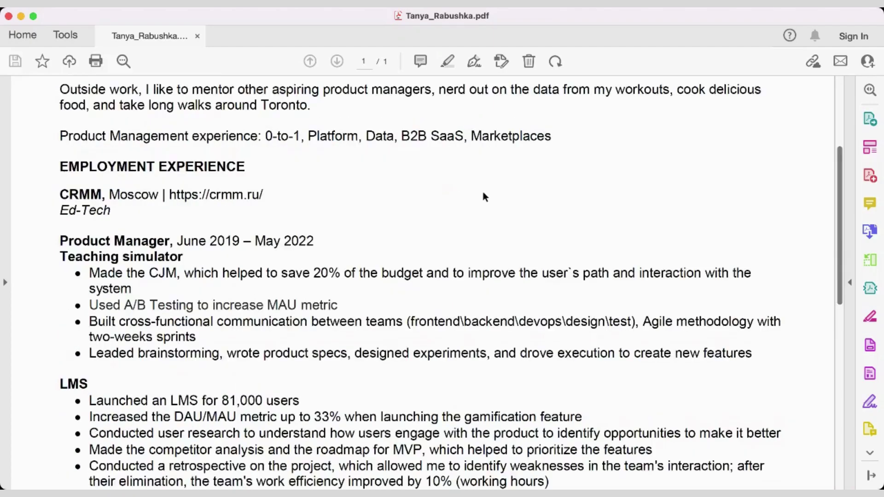
pyautogui.scroll(10, 483, 192)
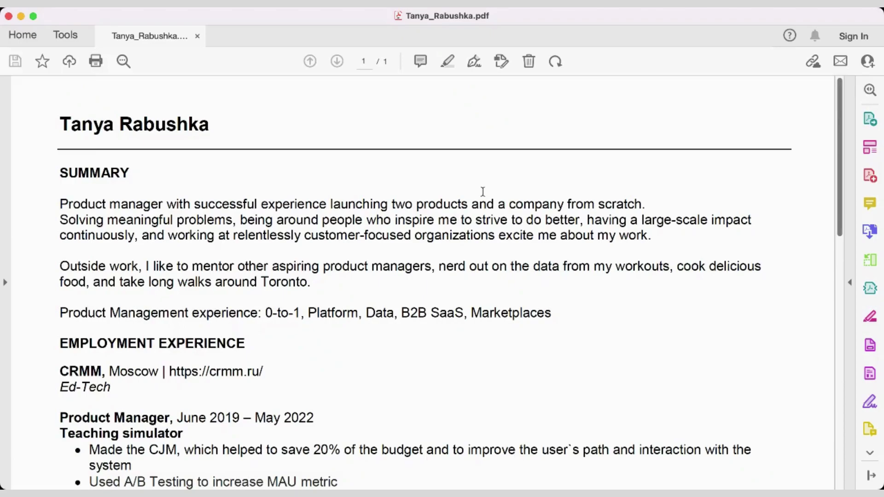
pyautogui.scroll(-2, 481, 191)
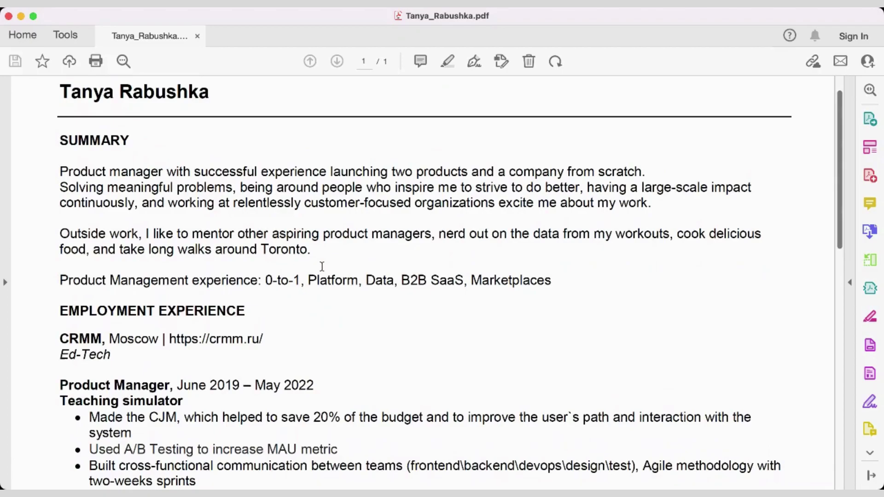
pyautogui.scroll(-5, 322, 266)
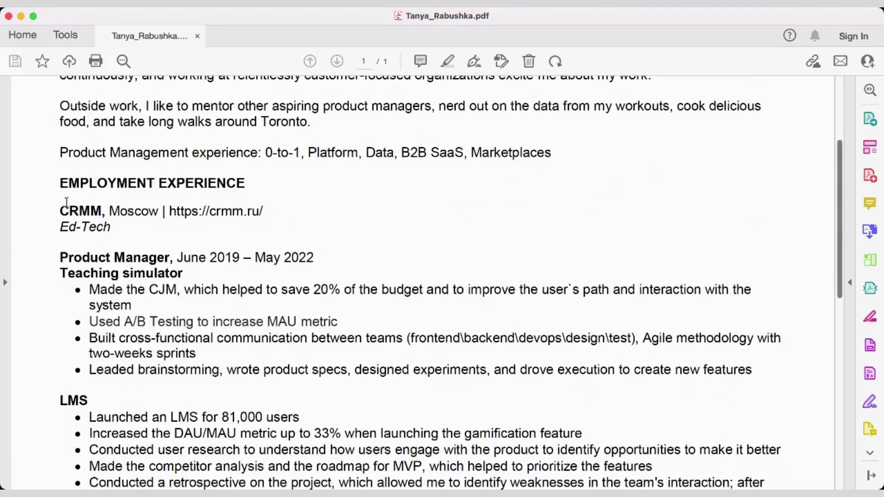
pyautogui.moveTo(65, 210); pyautogui.dragTo(221, 450)
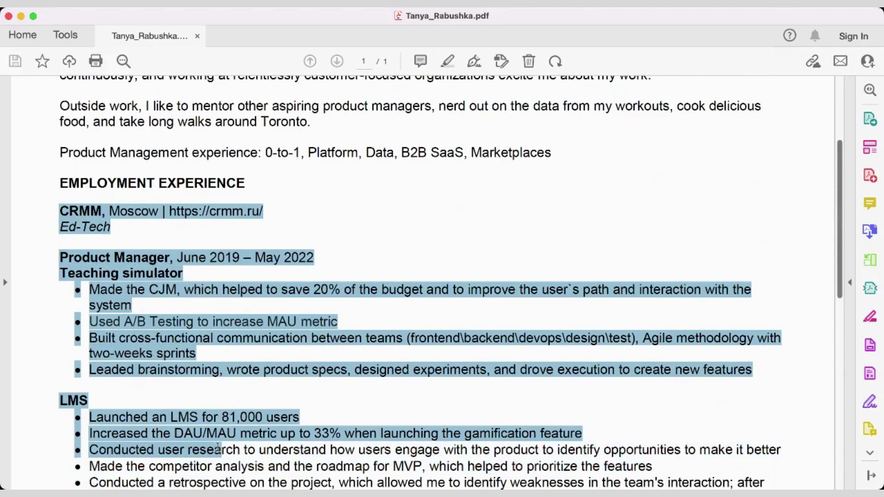
pyautogui.scroll(-2, 166, 188)
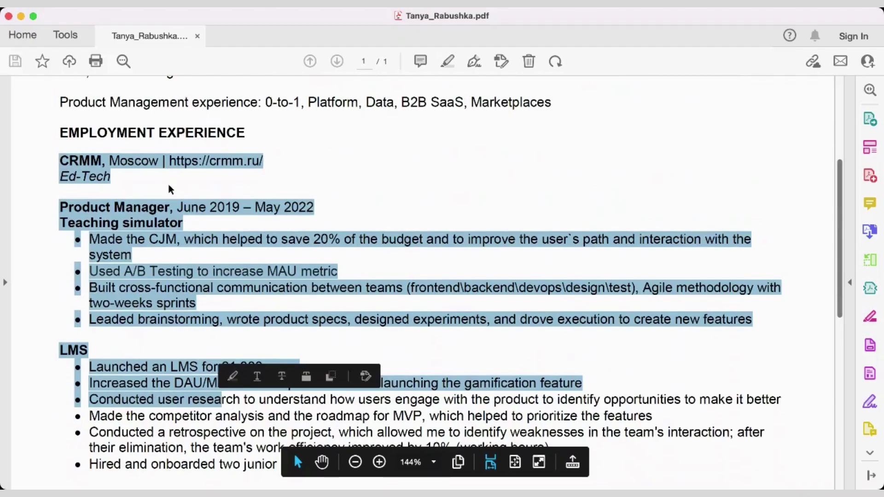
pyautogui.click(171, 188)
pyautogui.moveTo(61, 161); pyautogui.dragTo(548, 399)
pyautogui.click(410, 200)
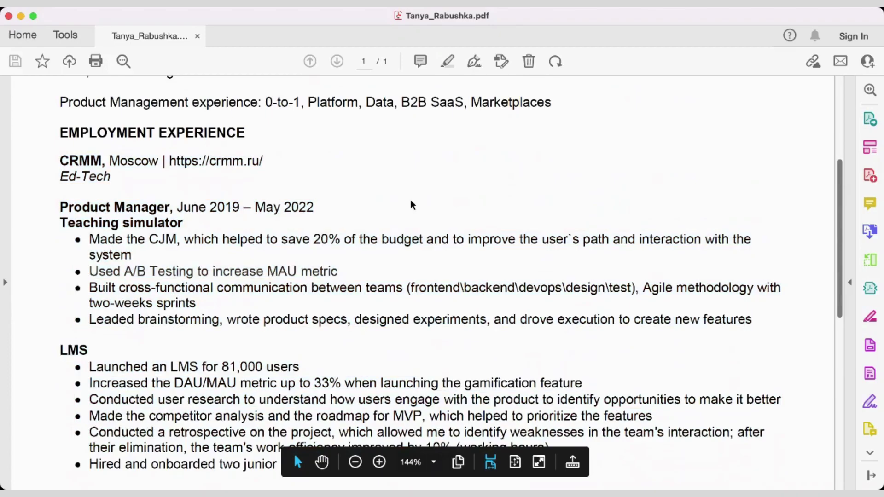
# - Compare the résumé's summary section with the CRMM product manager experience beneath it
pyautogui.scroll(5, 411, 202)
pyautogui.scroll(1, 221, 244)
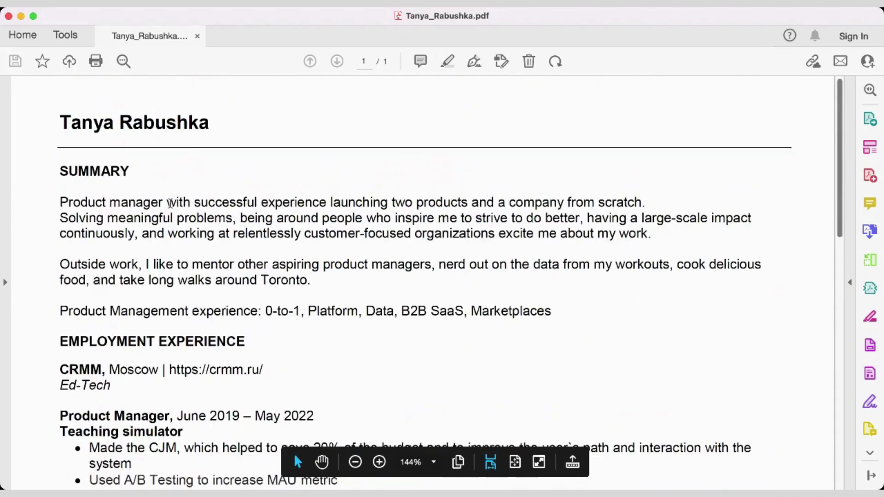
pyautogui.moveTo(48, 170)
pyautogui.mouseDown()
pyautogui.moveTo(175, 168)
pyautogui.moveTo(471, 250)
pyautogui.moveTo(551, 294)
pyautogui.moveTo(546, 321)
pyautogui.moveTo(549, 313)
pyautogui.mouseUp()
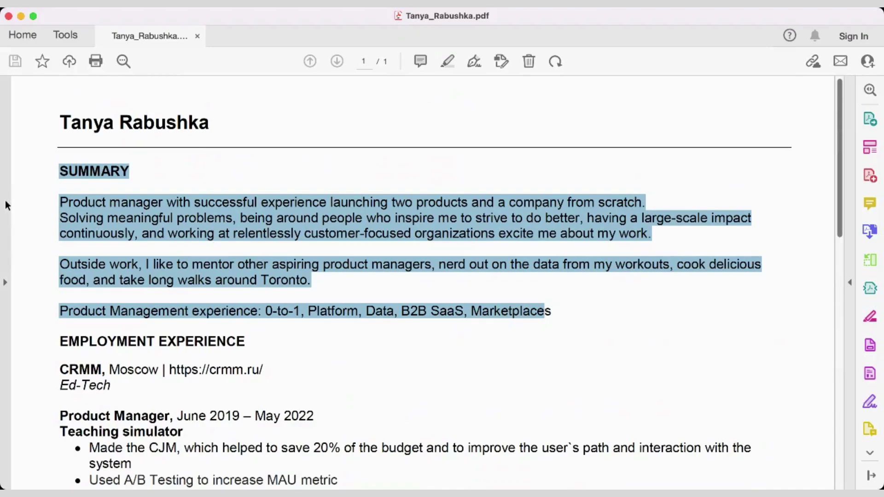
pyautogui.click(172, 179)
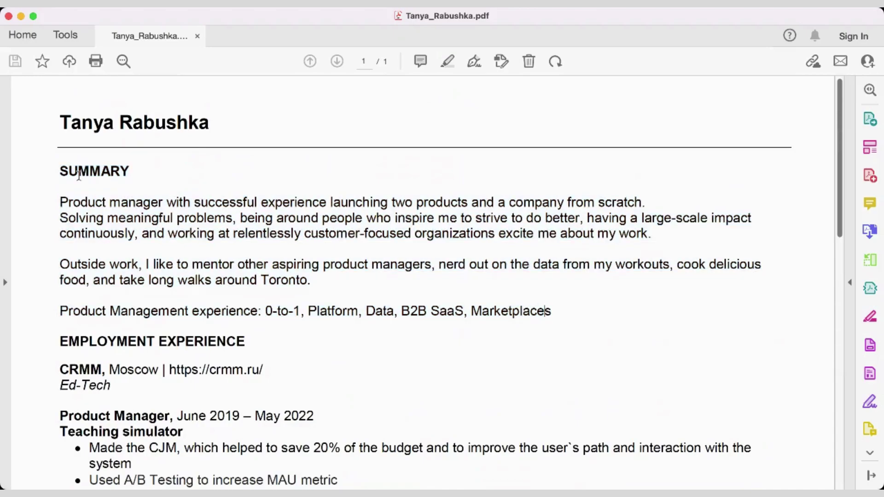
pyautogui.moveTo(62, 172); pyautogui.dragTo(662, 322)
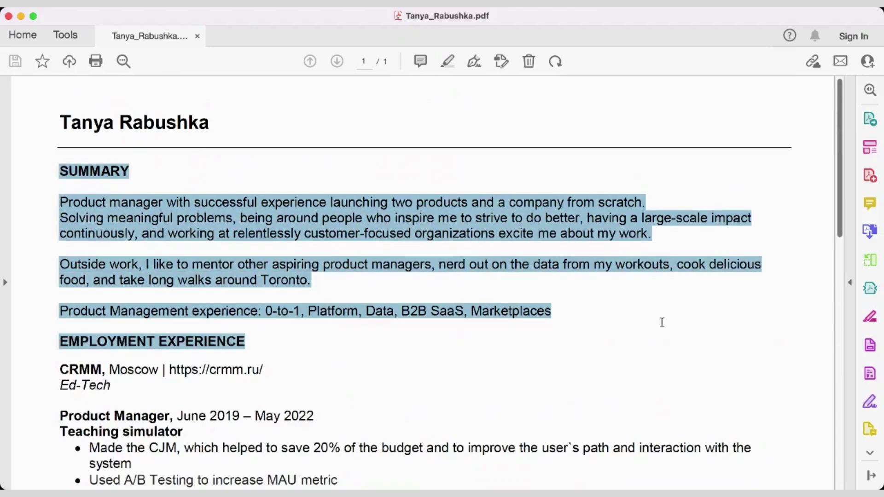
pyautogui.scroll(-3, 534, 239)
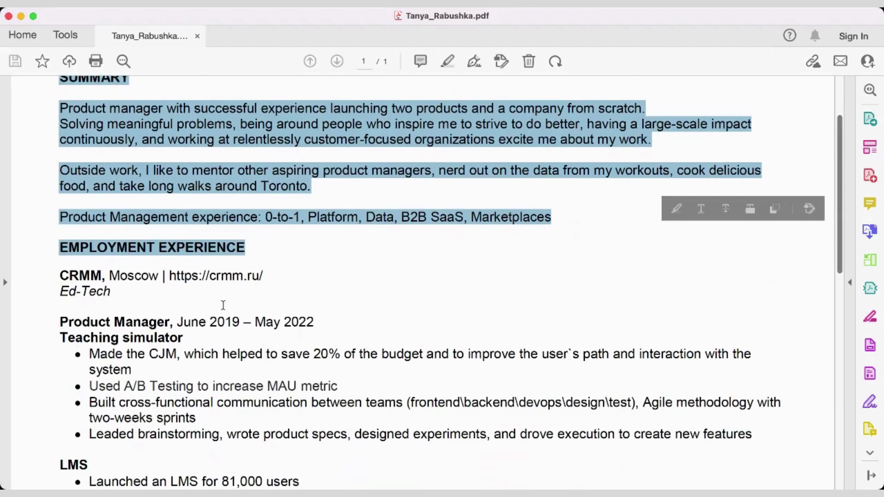
pyautogui.scroll(-1, 176, 268)
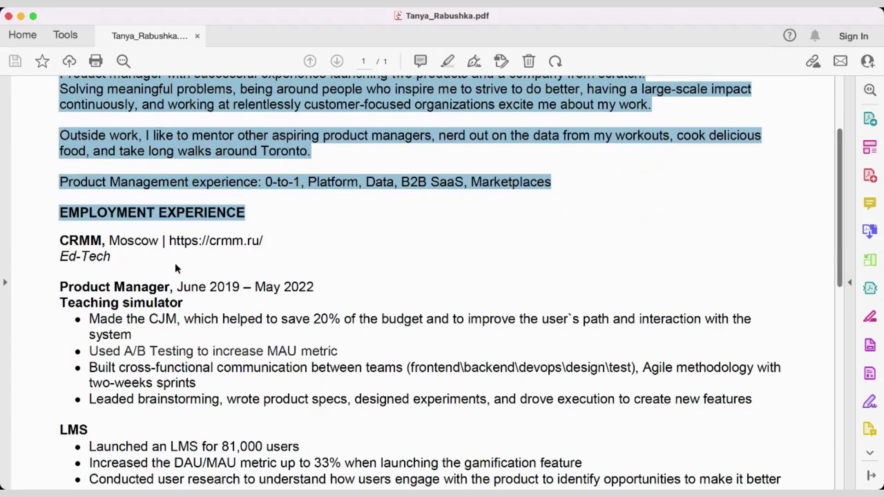
pyautogui.moveTo(60, 237); pyautogui.dragTo(251, 427)
pyautogui.click(138, 147)
# - Re-examine the summary section, including the paragraph about interests outside work
pyautogui.scroll(2, 137, 148)
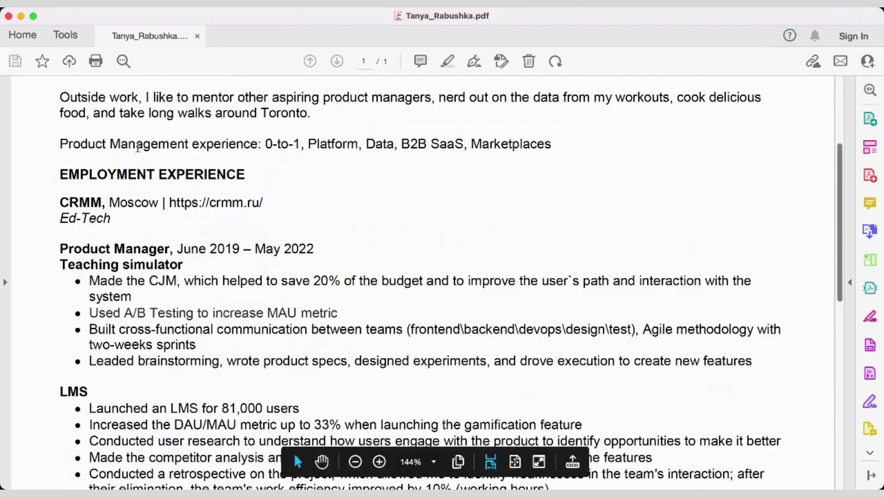
pyautogui.scroll(4, 137, 147)
pyautogui.moveTo(60, 172); pyautogui.dragTo(602, 315)
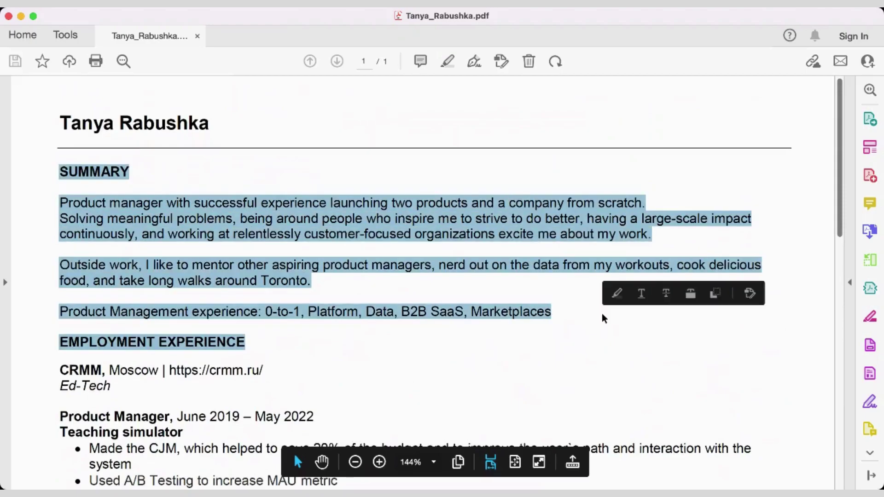
pyautogui.click(243, 187)
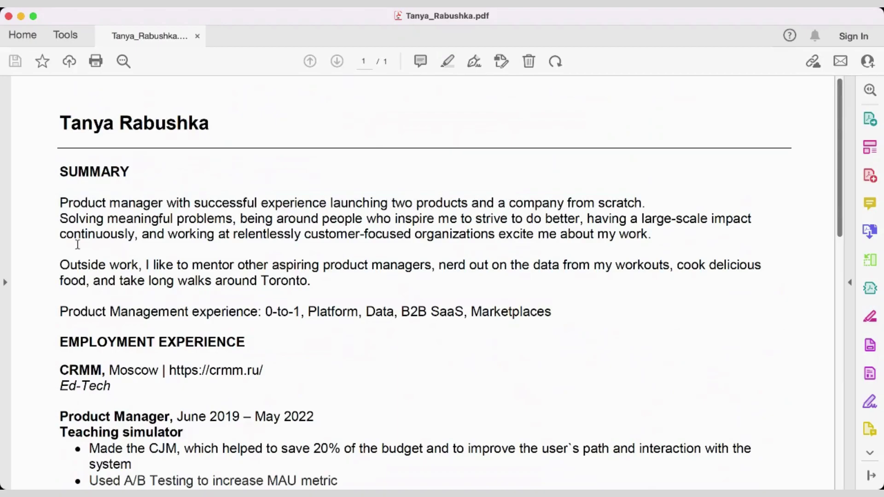
pyautogui.moveTo(59, 264); pyautogui.dragTo(585, 296)
pyautogui.click(289, 293)
pyautogui.moveTo(59, 171)
pyautogui.mouseDown()
pyautogui.moveTo(342, 170)
pyautogui.moveTo(657, 272)
pyautogui.moveTo(631, 311)
pyautogui.mouseUp()
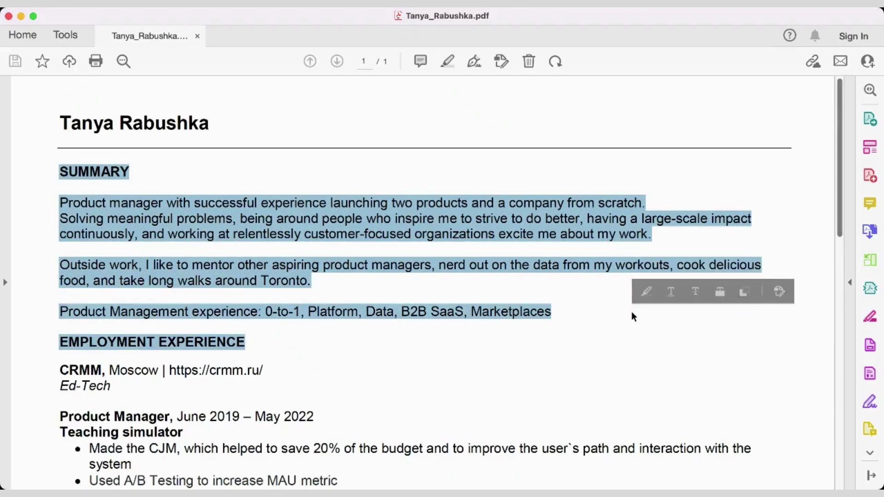
pyautogui.click(631, 311)
# - Review the upper part of the résumé, from the name heading through the summary to the Teaching simulator bullets
pyautogui.scroll(-3, 330, 322)
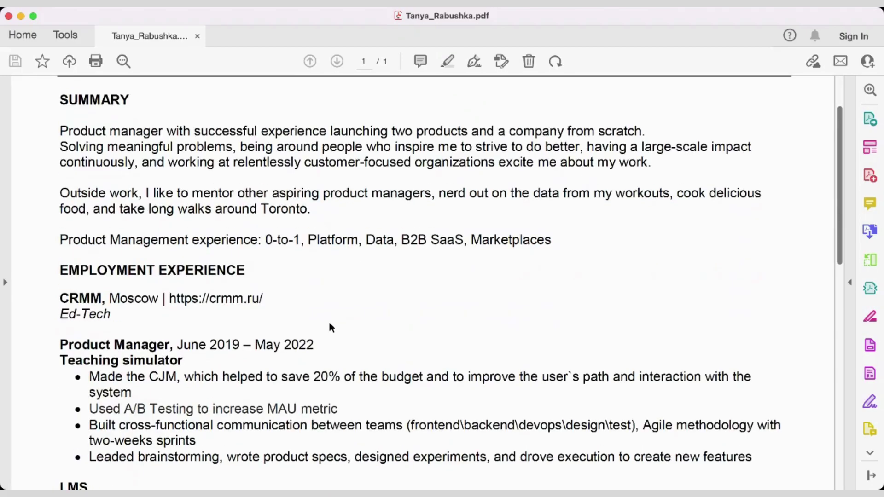
pyautogui.scroll(2, 329, 327)
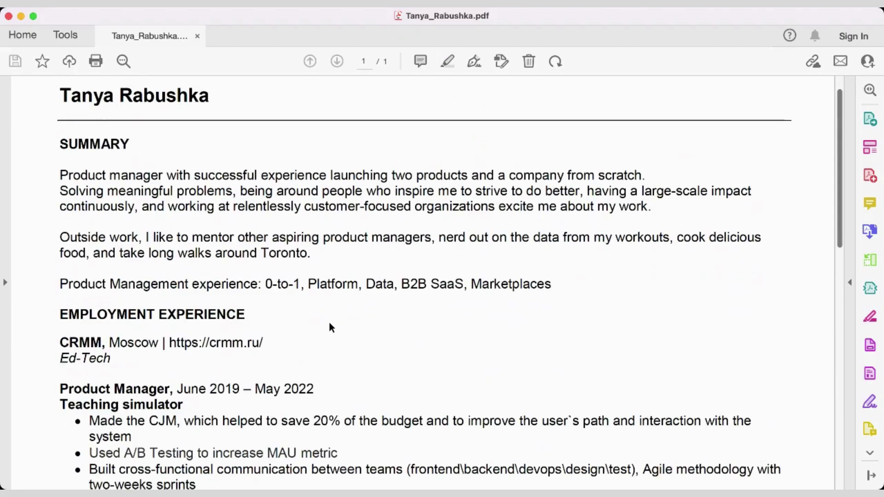
pyautogui.moveTo(55, 142); pyautogui.dragTo(366, 283)
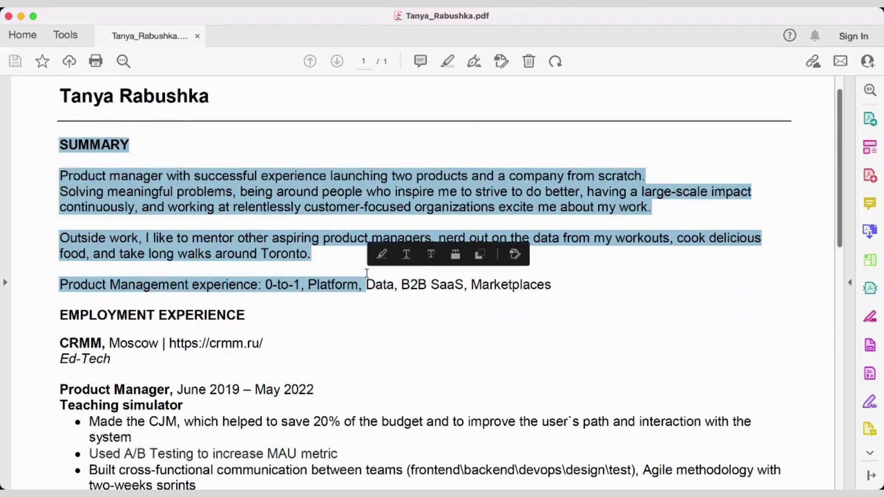
pyautogui.scroll(1, 367, 364)
pyautogui.click(365, 362)
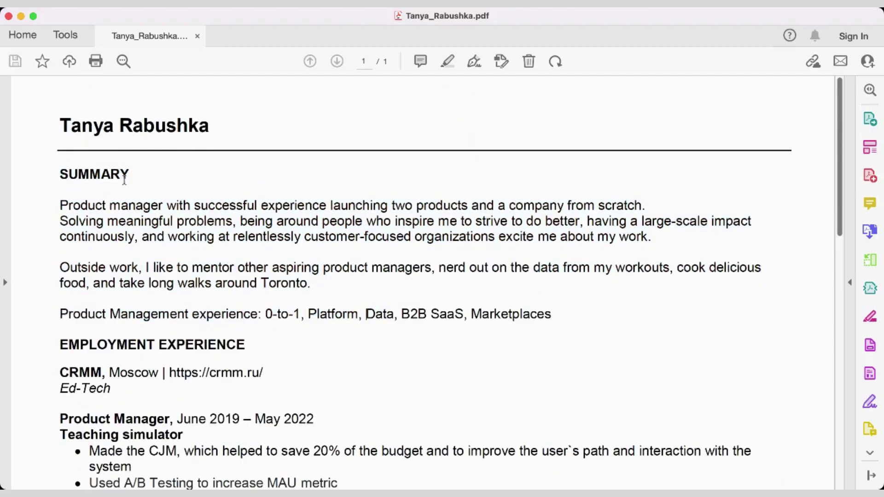
pyautogui.moveTo(59, 124); pyautogui.dragTo(603, 472)
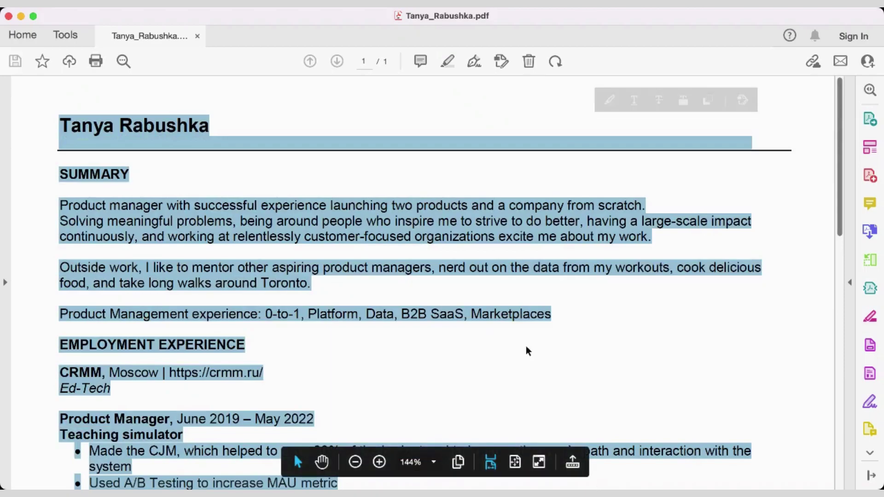
pyautogui.click(493, 347)
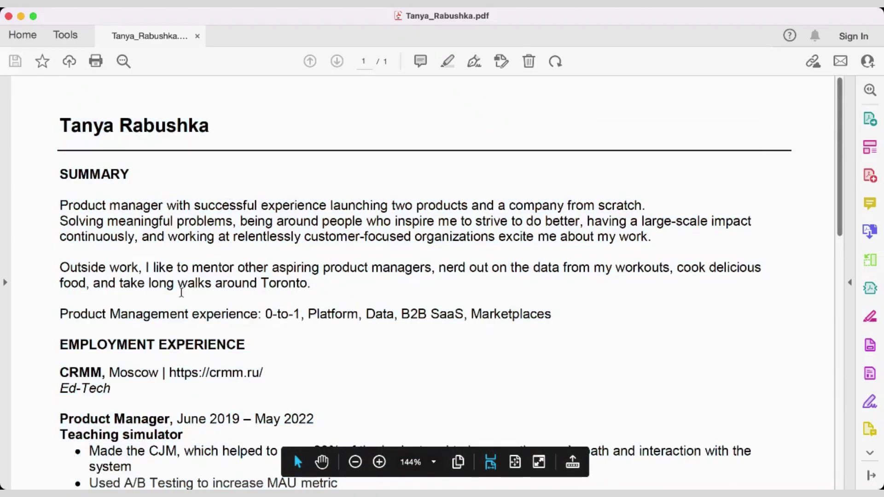
# - Check the Product Manager entry against the summary and how much page space the summary takes
pyautogui.moveTo(59, 417); pyautogui.dragTo(166, 481)
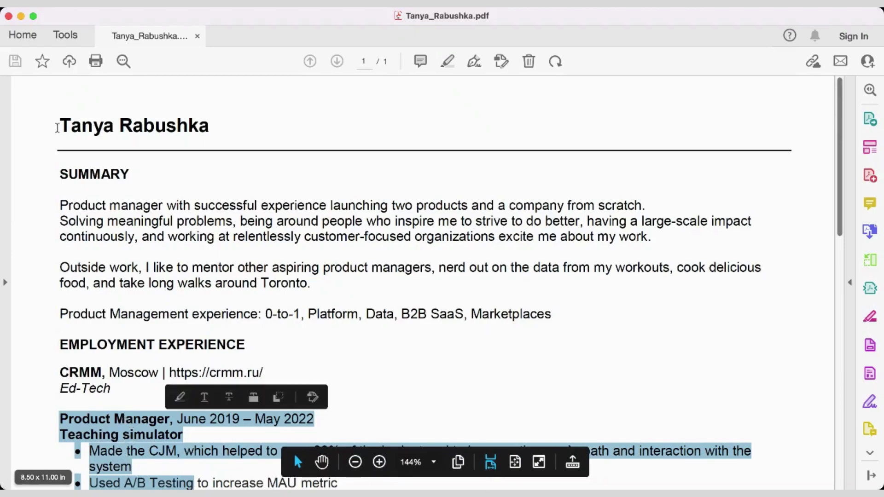
pyautogui.moveTo(55, 174); pyautogui.dragTo(634, 319)
pyautogui.click(539, 294)
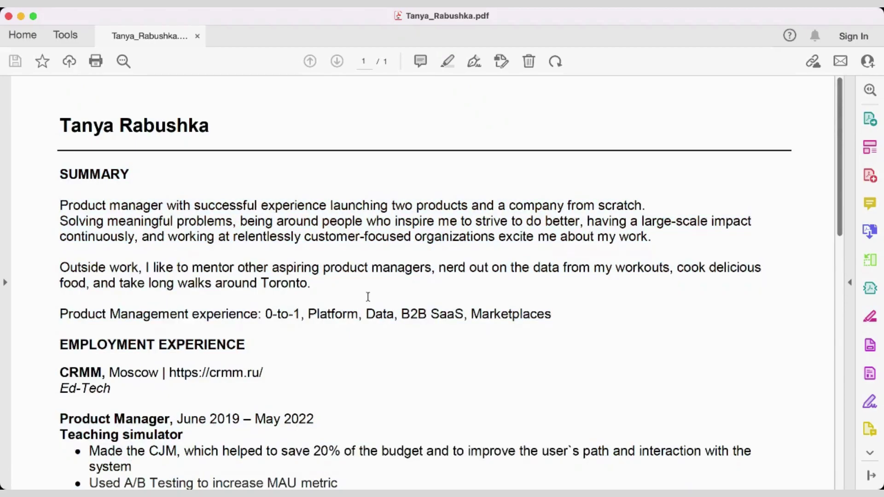
pyautogui.moveTo(74, 180); pyautogui.dragTo(549, 321)
pyautogui.scroll(-3, 548, 322)
pyautogui.scroll(-1, 548, 322)
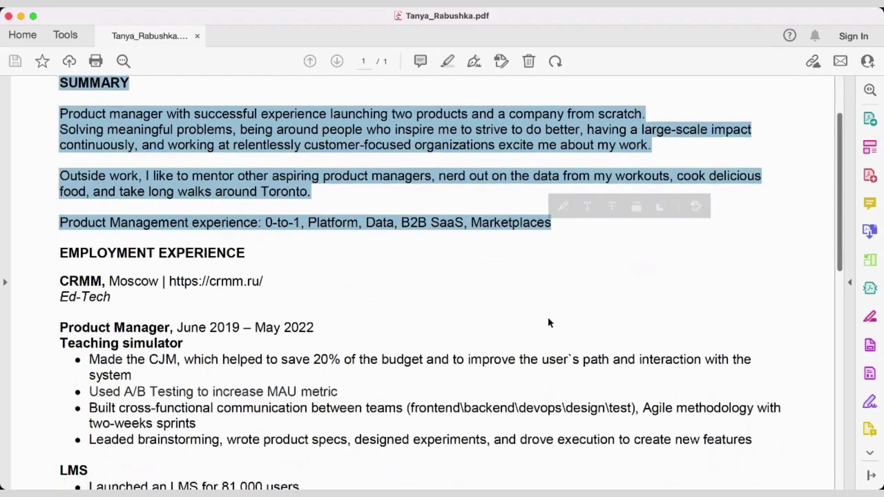
pyautogui.scroll(1, 550, 323)
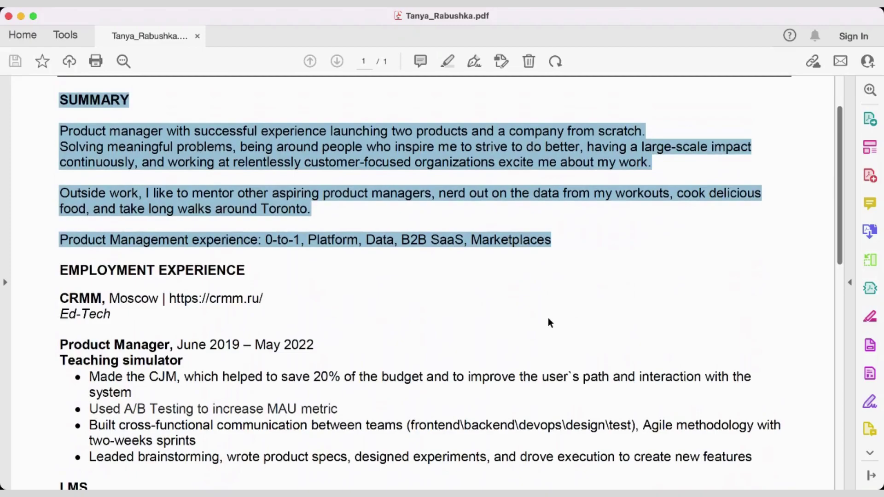
pyautogui.scroll(5, 548, 322)
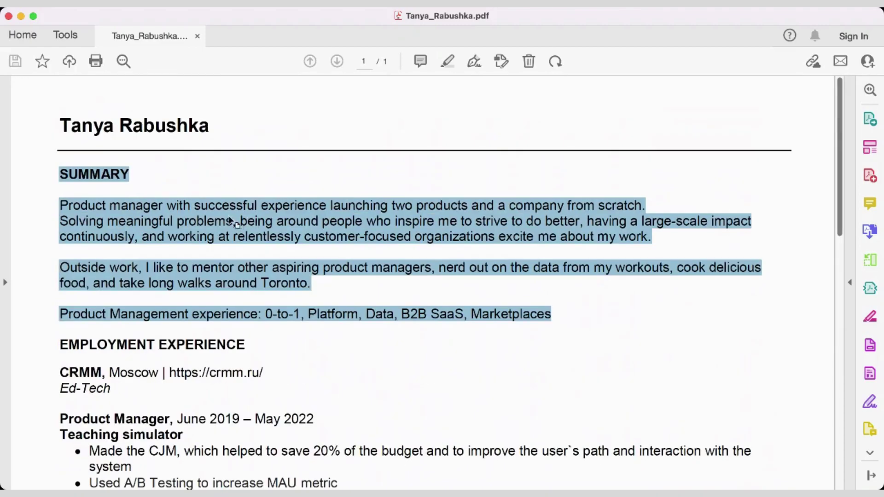
# - Examine the summary's content down to the phrase "and take long walks around Toronto"
pyautogui.click(210, 206)
pyautogui.moveTo(59, 174); pyautogui.dragTo(576, 344)
pyautogui.click(284, 380)
pyautogui.scroll(-3, 284, 379)
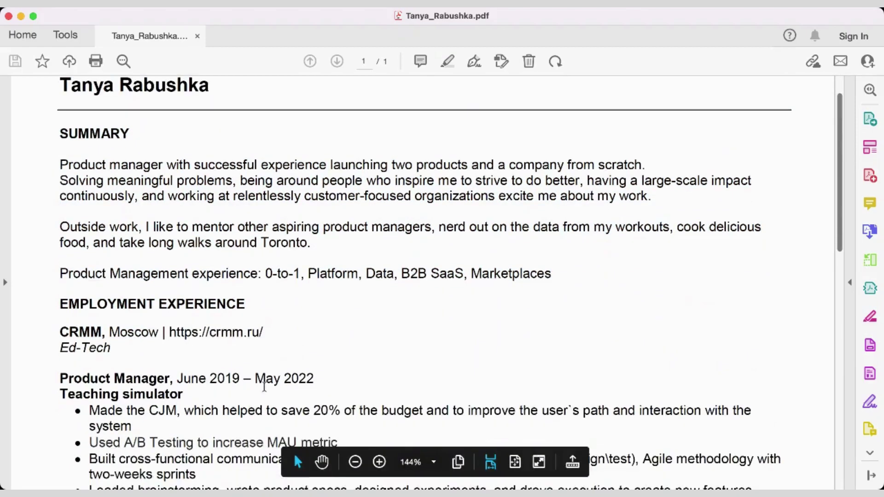
pyautogui.scroll(3, 202, 269)
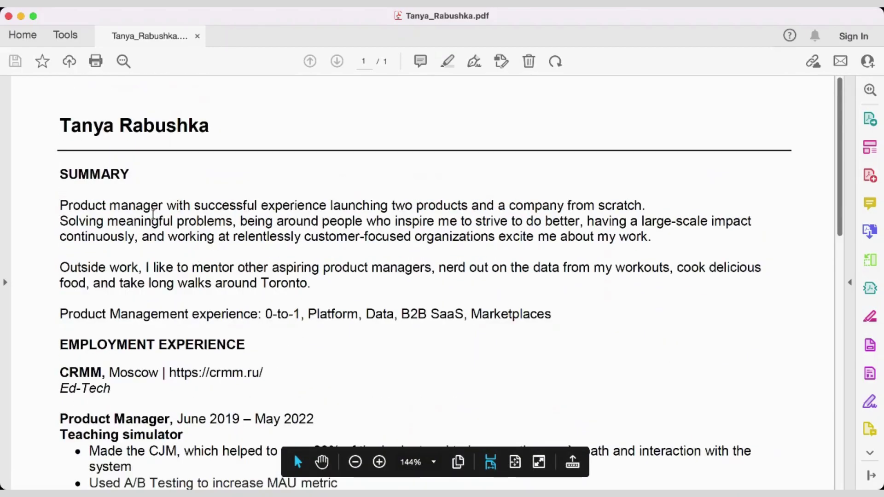
pyautogui.click(69, 174)
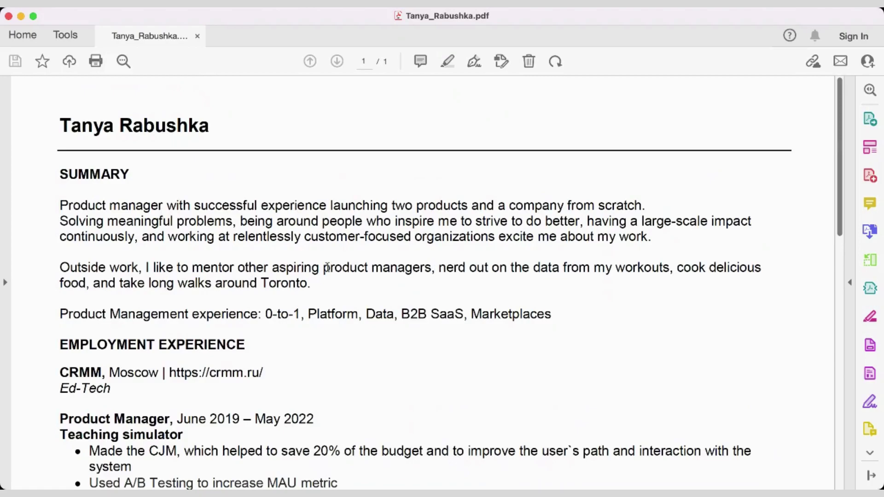
pyautogui.moveTo(97, 281); pyautogui.dragTo(307, 283)
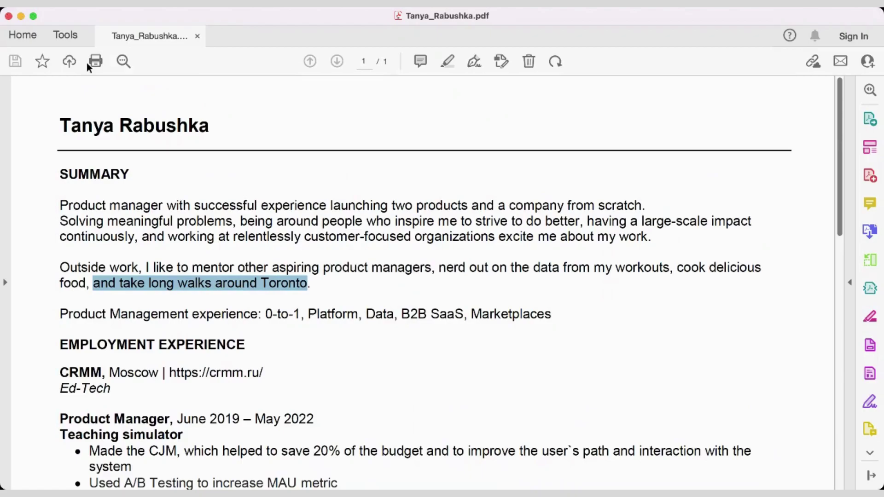
# - Strike out the entire summary section, from the SUMMARY heading through the Product Management experience line
pyautogui.click(333, 328)
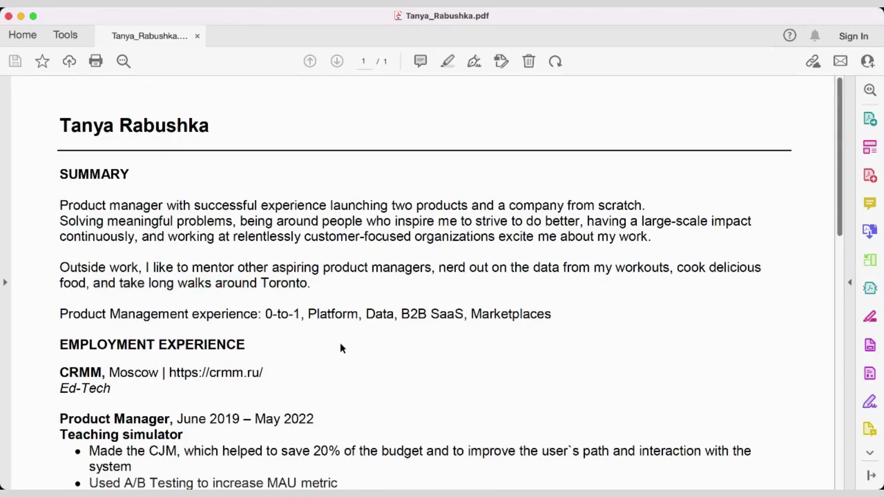
pyautogui.moveTo(68, 174); pyautogui.dragTo(555, 330)
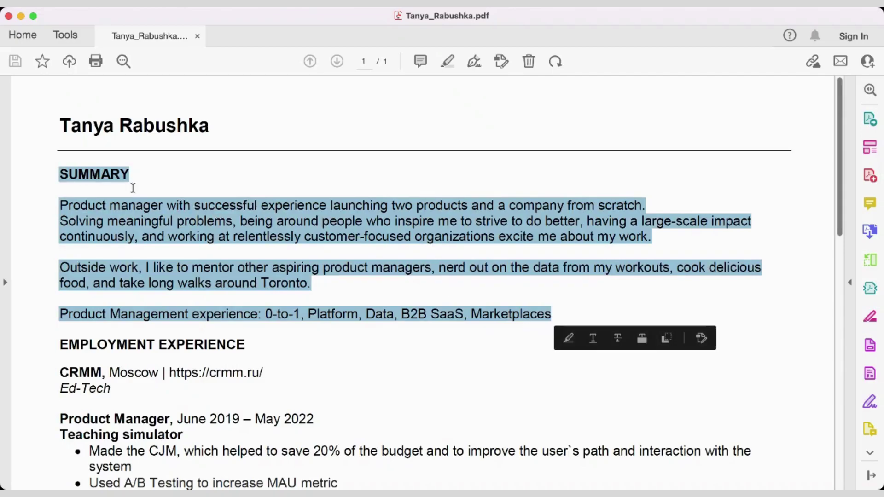
pyautogui.press('BackSpace')
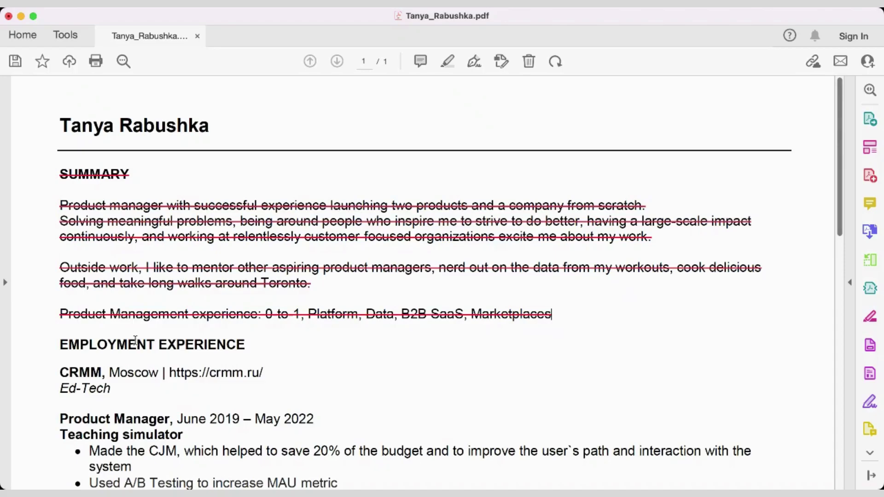
# - Review the employment experience section from its heading and the CRMM company line through the Teaching simulator and LMS bullets
pyautogui.moveTo(59, 345); pyautogui.dragTo(243, 373)
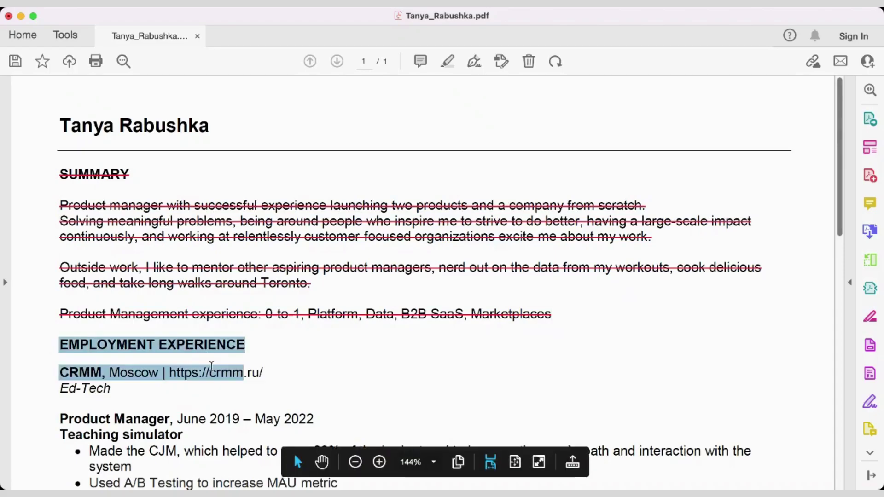
pyautogui.click(140, 416)
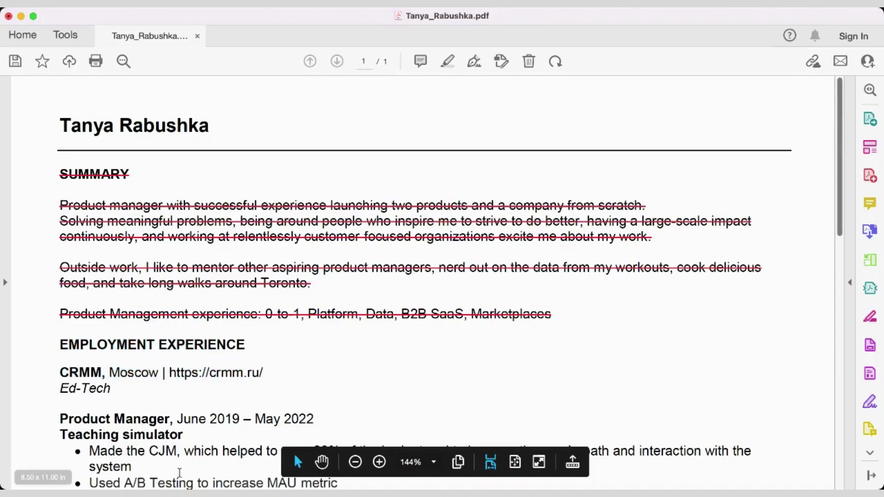
pyautogui.scroll(-2, 180, 474)
pyautogui.moveTo(201, 474); pyautogui.dragTo(87, 407)
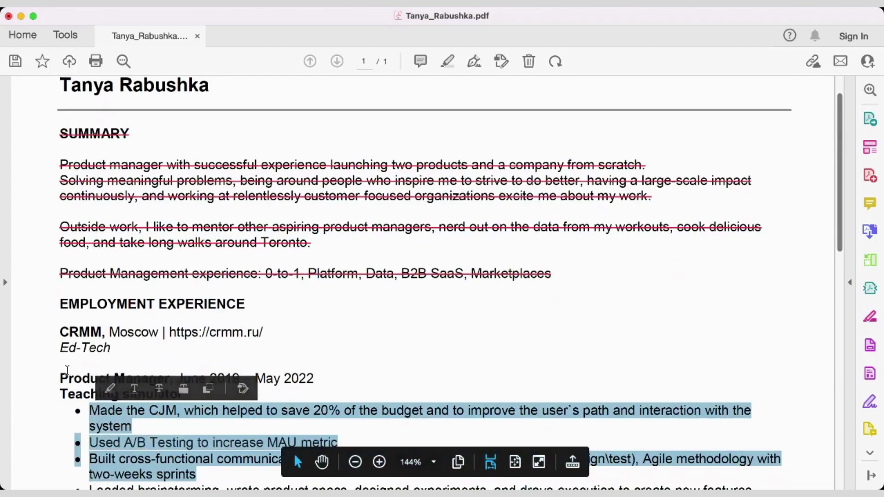
pyautogui.moveTo(59, 328); pyautogui.dragTo(101, 328)
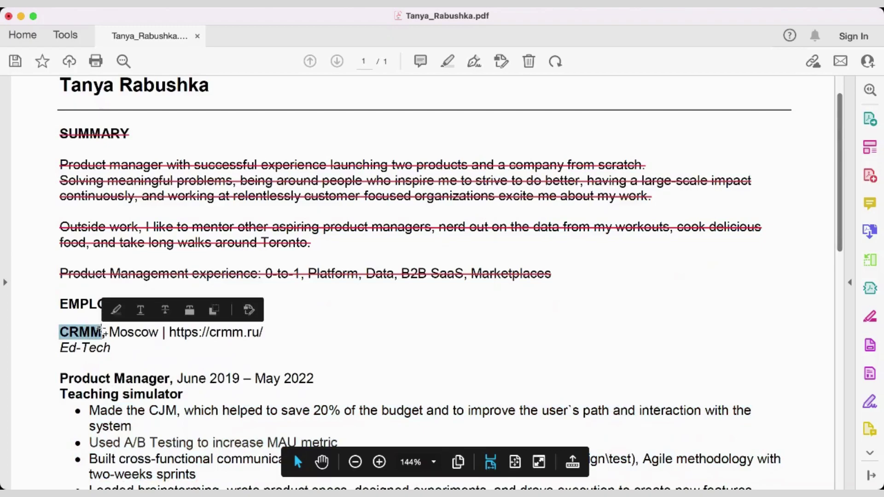
pyautogui.scroll(2, 100, 328)
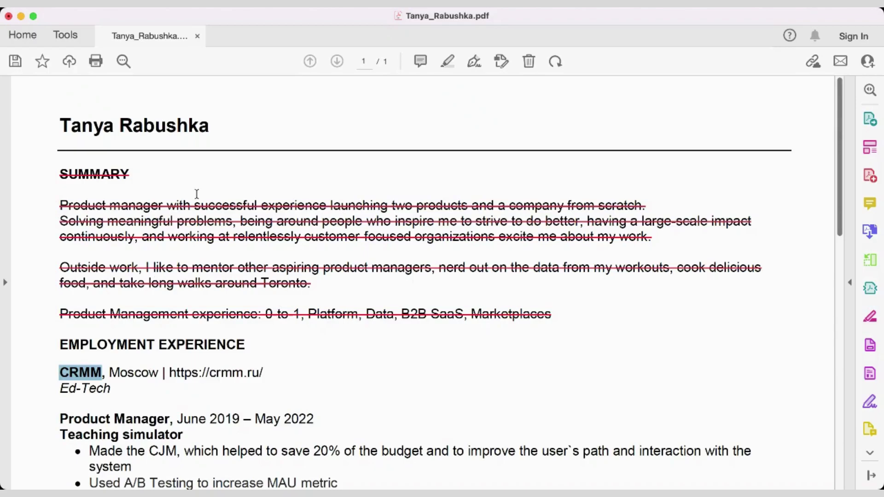
pyautogui.scroll(-2, 357, 345)
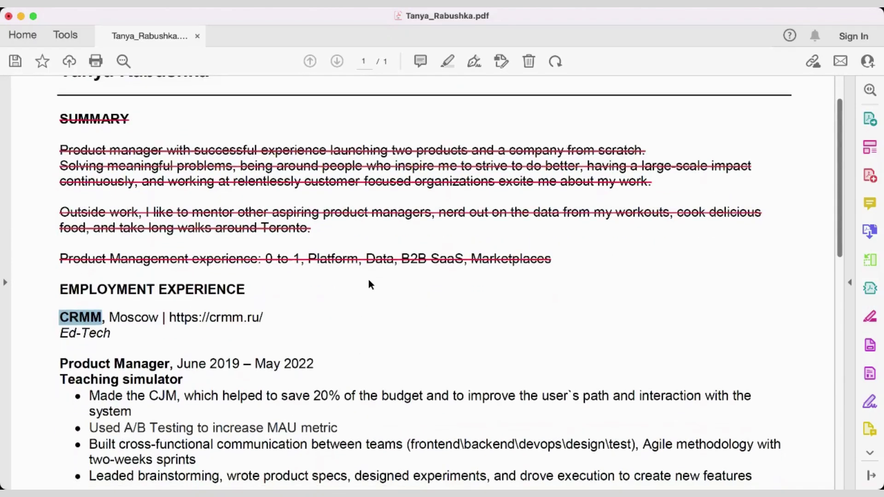
pyautogui.scroll(-3, 368, 280)
pyautogui.click(344, 268)
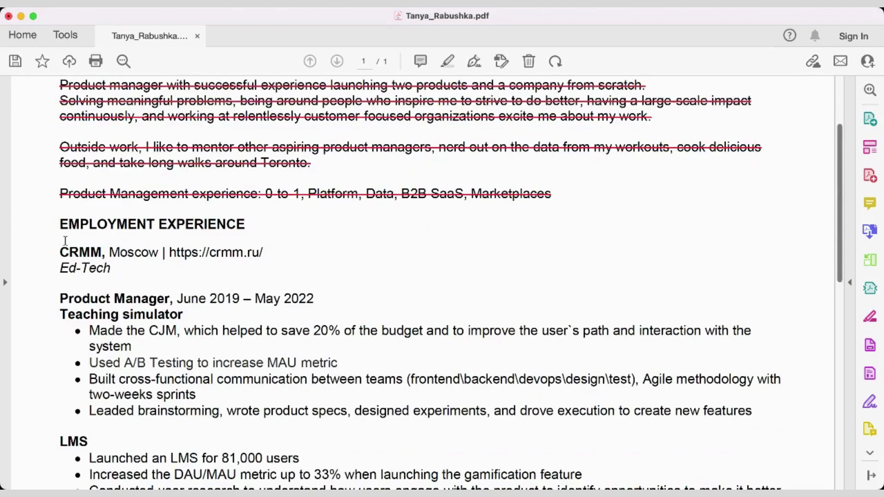
pyautogui.moveTo(59, 221); pyautogui.dragTo(221, 479)
pyautogui.click(211, 436)
pyautogui.scroll(-5, 211, 438)
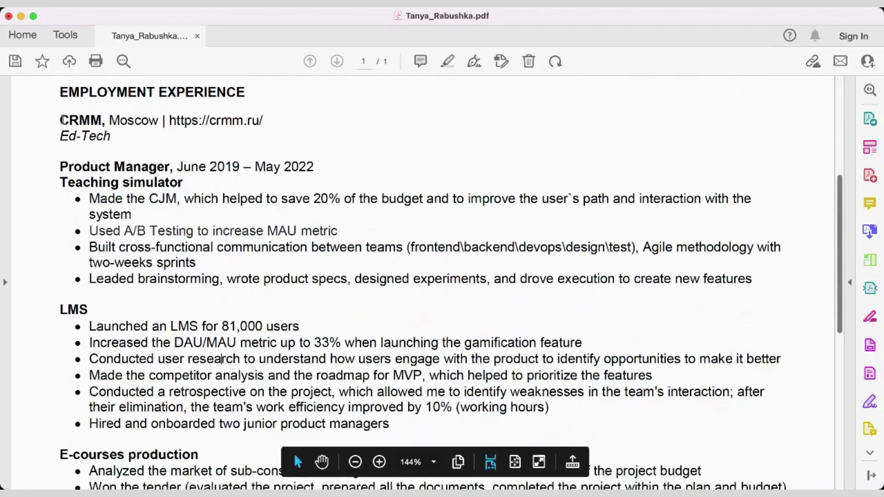
# - Examine the CRMM entry's header, focusing on the company name line and the Ed-Tech line below it
pyautogui.moveTo(61, 119); pyautogui.dragTo(319, 165)
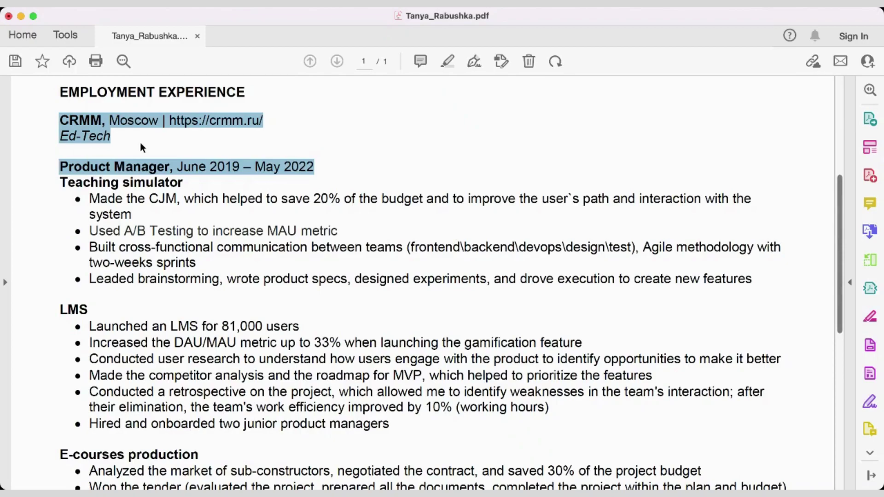
pyautogui.click(124, 137)
pyautogui.moveTo(100, 120); pyautogui.dragTo(59, 120)
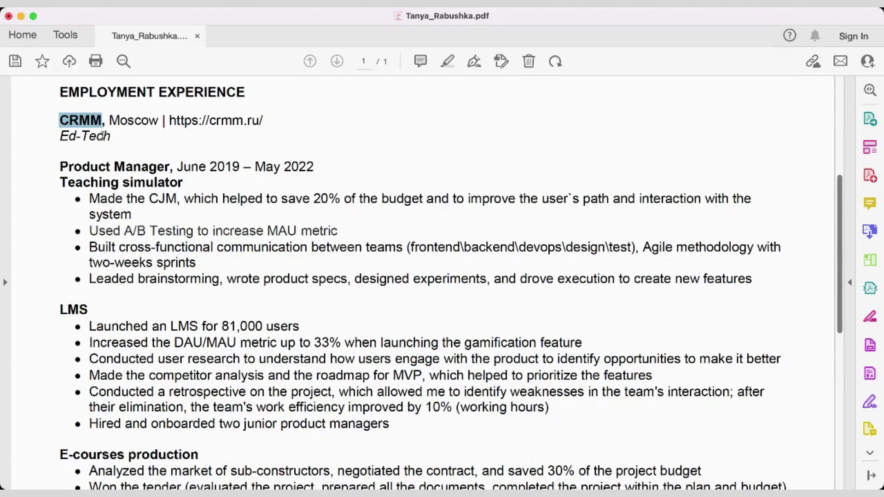
pyautogui.click(107, 137)
pyautogui.moveTo(106, 138); pyautogui.dragTo(69, 124)
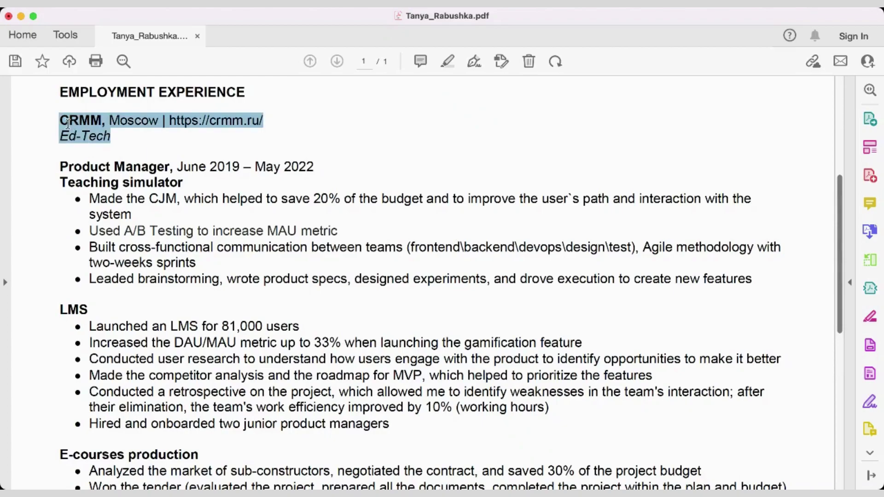
pyautogui.click(125, 131)
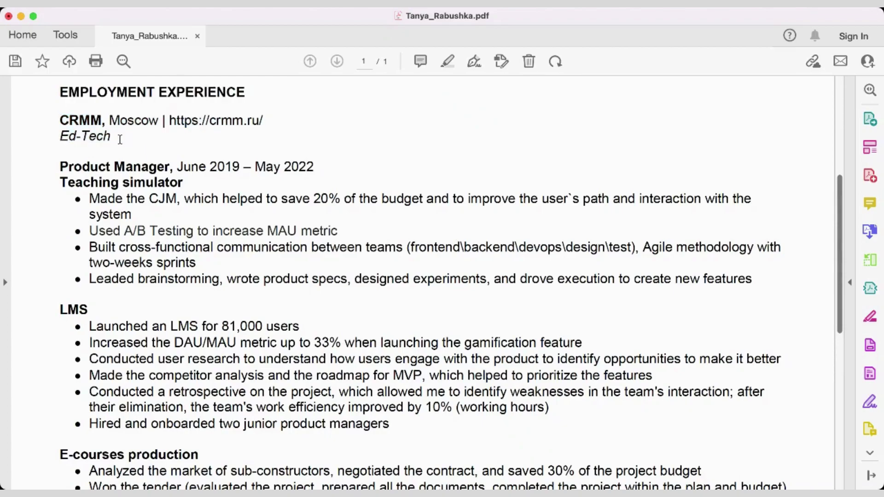
pyautogui.moveTo(61, 121); pyautogui.dragTo(111, 127)
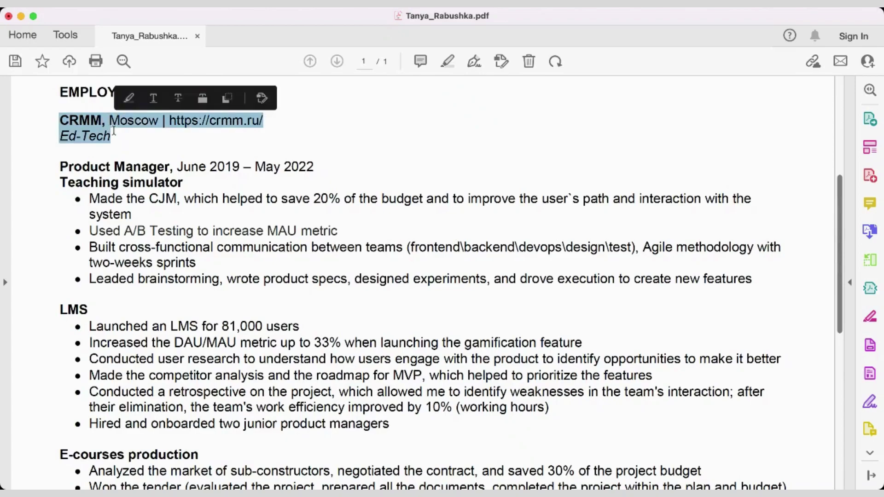
pyautogui.click(120, 135)
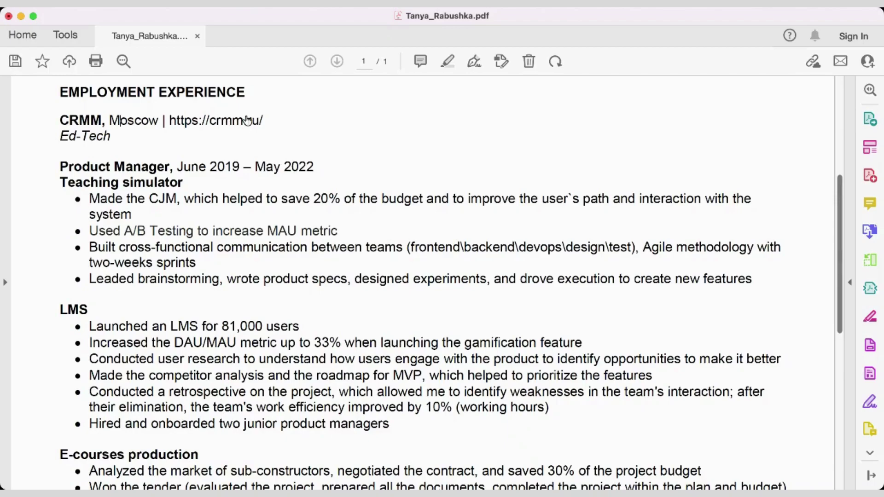
# - Check the Ed-Tech industry label against the company name CRMM above it
pyautogui.moveTo(111, 136); pyautogui.dragTo(61, 143)
pyautogui.click(82, 138)
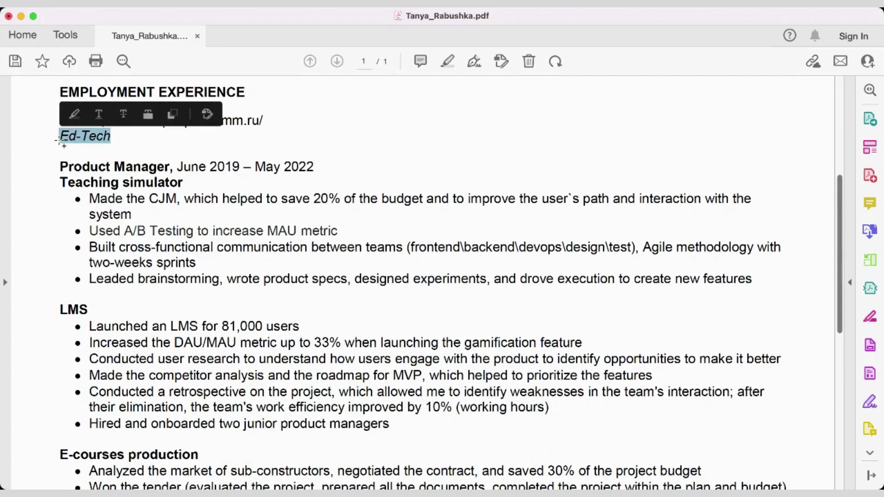
pyautogui.click(112, 138)
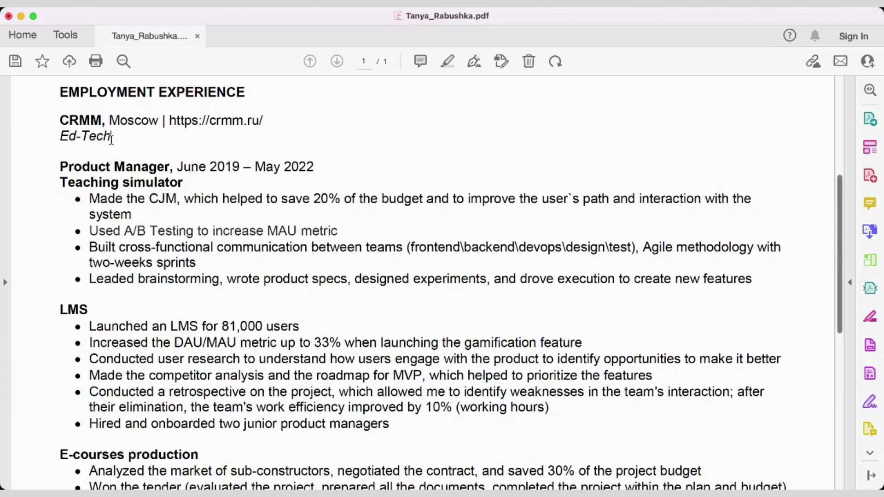
pyautogui.click(83, 138)
pyautogui.moveTo(61, 138); pyautogui.dragTo(110, 135)
pyautogui.click(81, 121)
pyautogui.moveTo(60, 120); pyautogui.dragTo(99, 122)
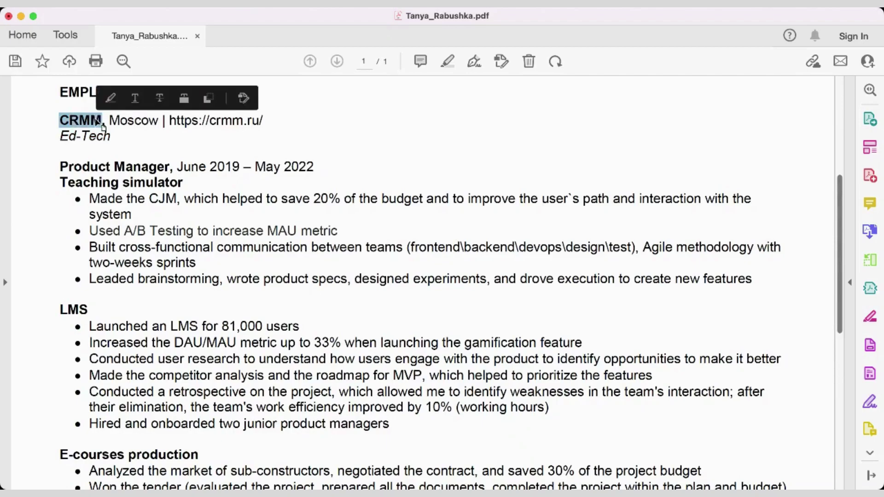
pyautogui.click(94, 124)
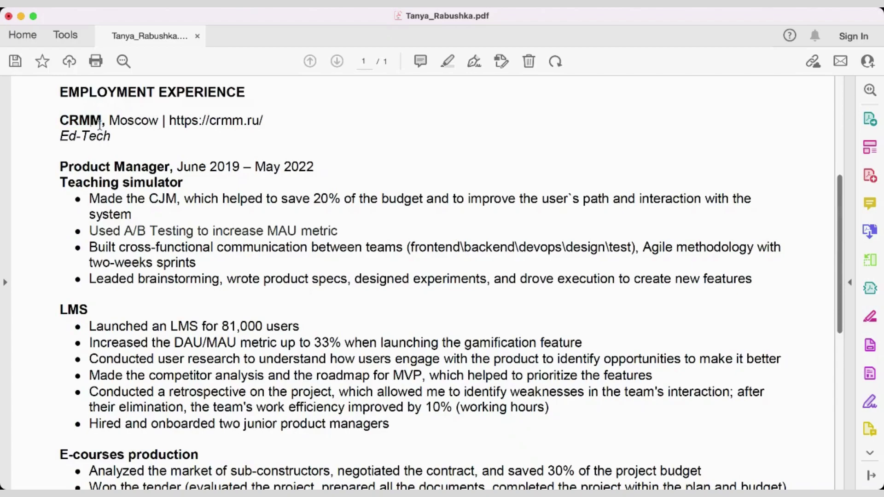
pyautogui.moveTo(101, 121); pyautogui.dragTo(61, 125)
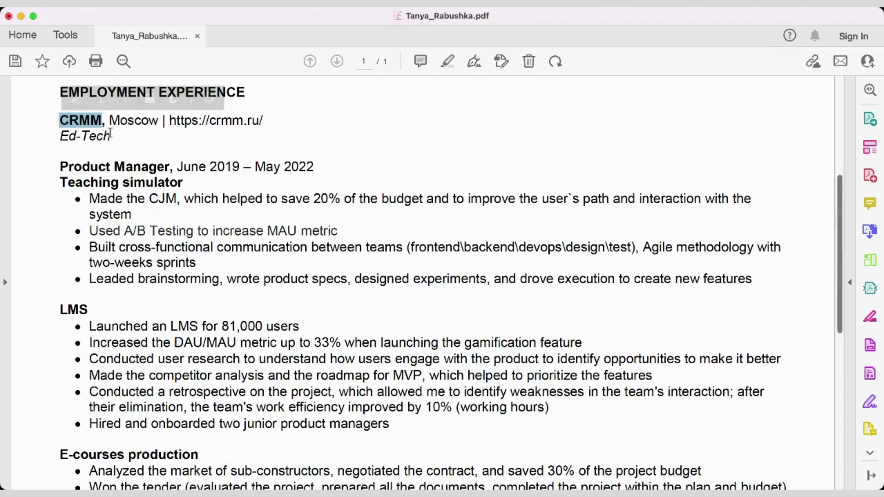
pyautogui.click(92, 120)
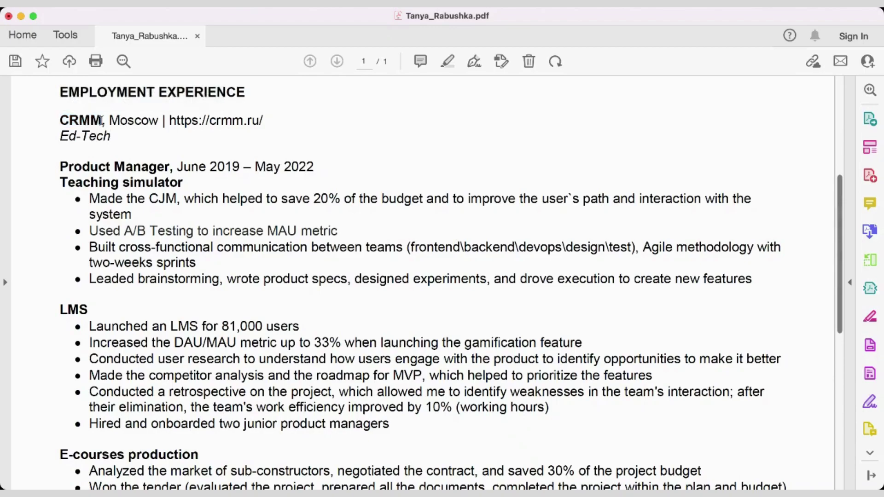
# - Examine the layout of the header lines from CRMM through the Product Manager dates, including the gap below Ed-Tech
pyautogui.moveTo(101, 120); pyautogui.dragTo(338, 163)
pyautogui.click(65, 125)
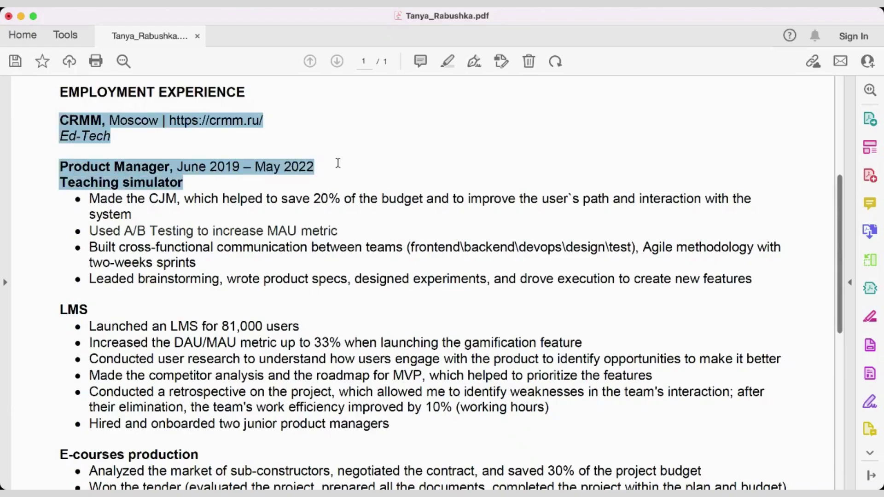
pyautogui.click(317, 157)
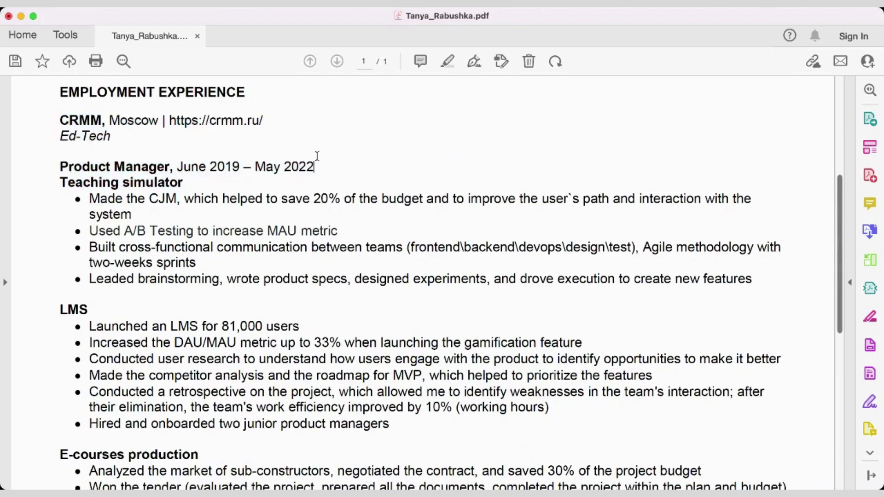
pyautogui.moveTo(59, 121); pyautogui.dragTo(314, 160)
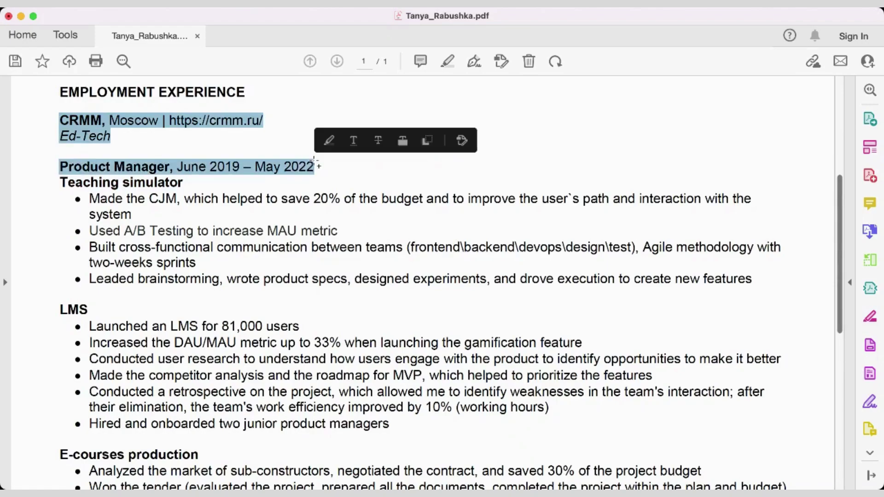
pyautogui.click(145, 147)
pyautogui.moveTo(111, 135); pyautogui.dragTo(110, 158)
pyautogui.click(102, 142)
pyautogui.click(301, 150)
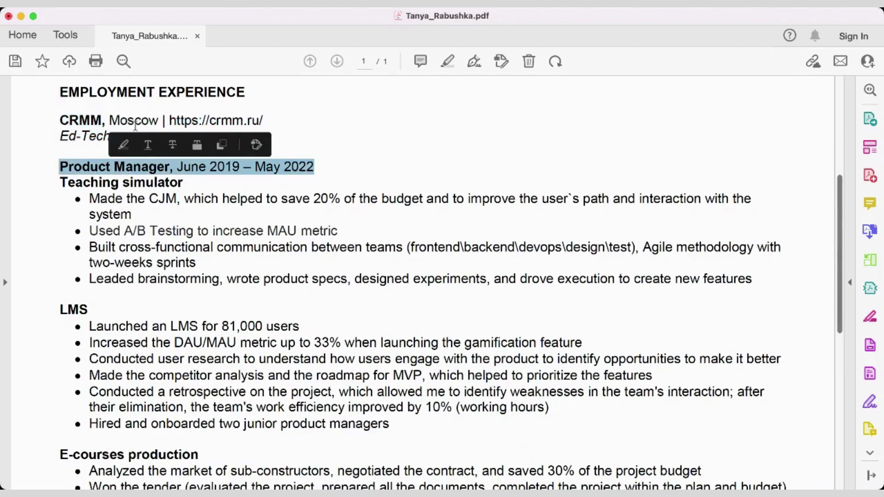
pyautogui.click(137, 123)
pyautogui.moveTo(63, 120); pyautogui.dragTo(323, 148)
pyautogui.click(130, 127)
# - Strike out the location "Moscow" in the CRMM company line
pyautogui.moveTo(161, 118); pyautogui.dragTo(109, 119)
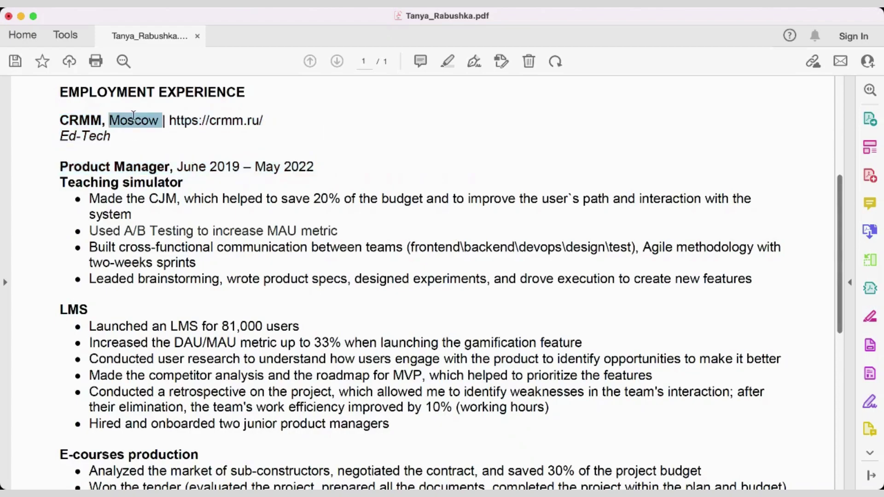
pyautogui.click(192, 94)
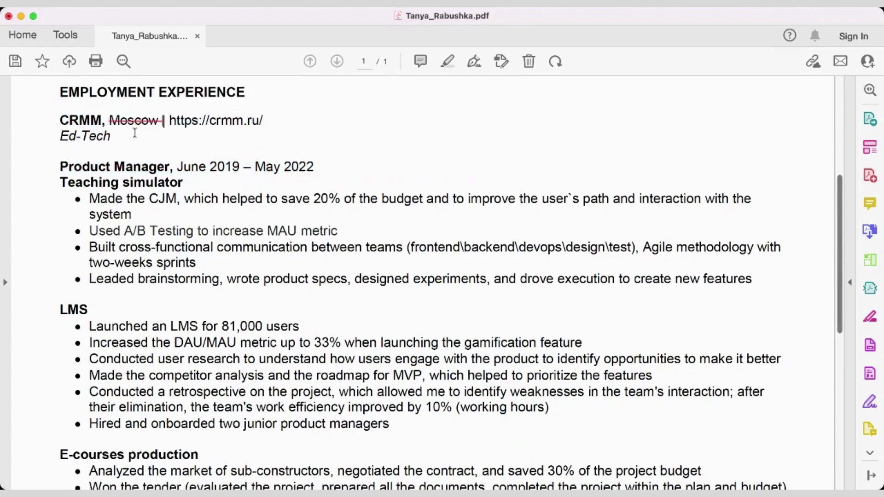
pyautogui.click(162, 121)
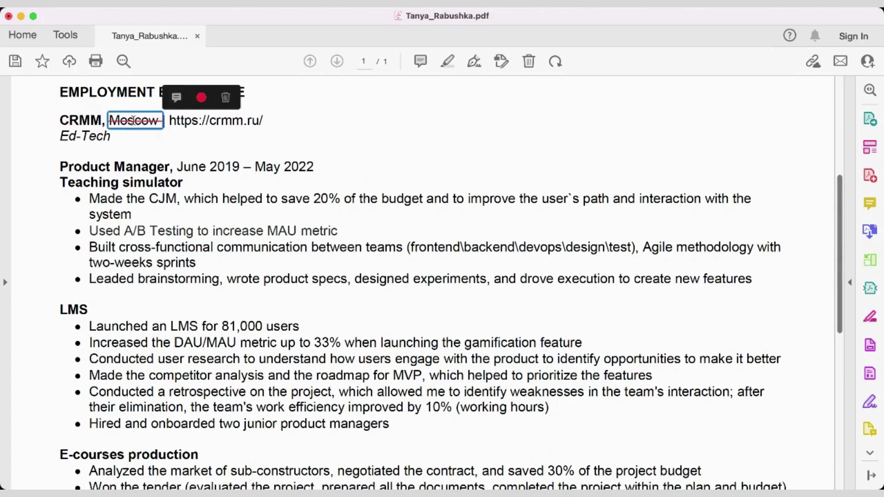
pyautogui.click(137, 145)
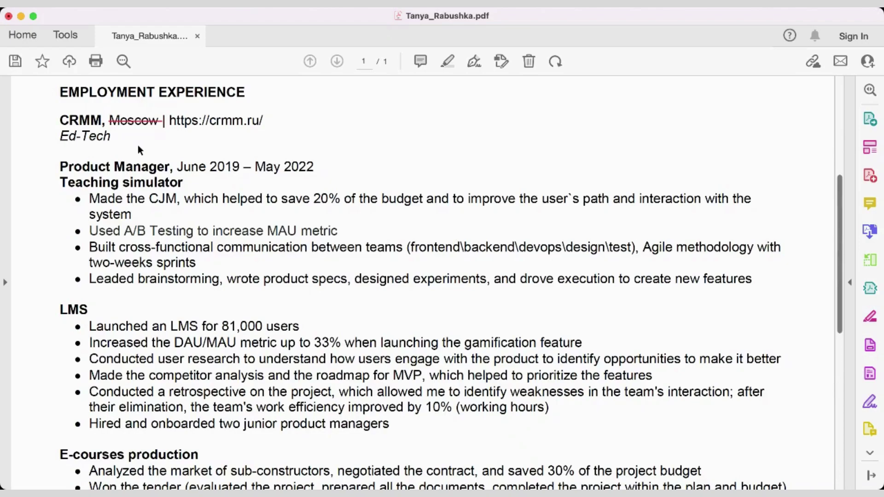
pyautogui.click(159, 121)
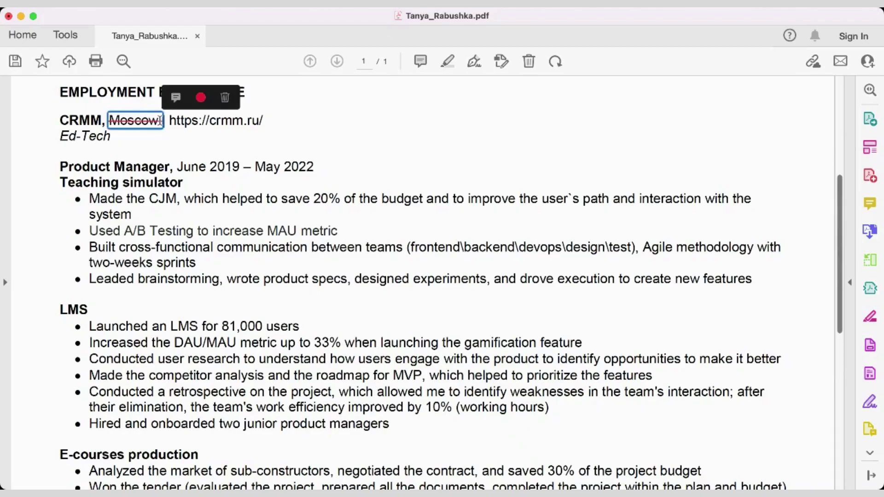
pyautogui.click(127, 133)
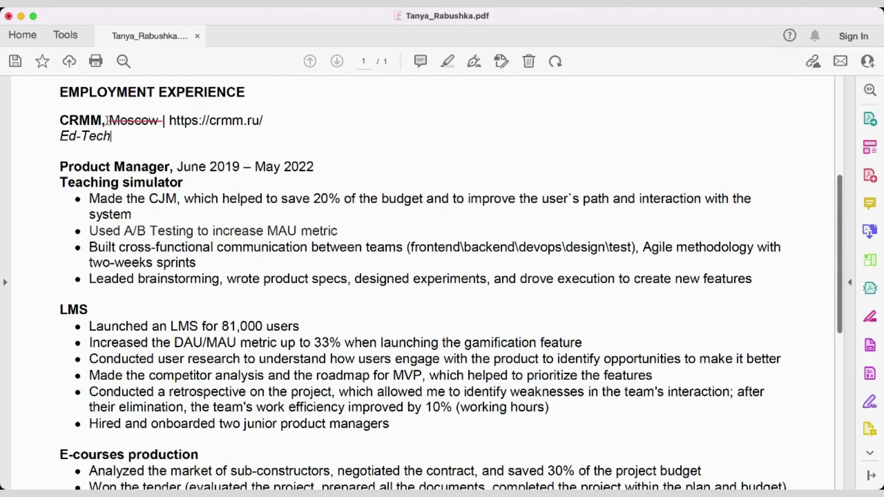
# - Re-examine the CRMM company line together with the Ed-Tech line, then the company name alone
pyautogui.moveTo(63, 120); pyautogui.dragTo(112, 137)
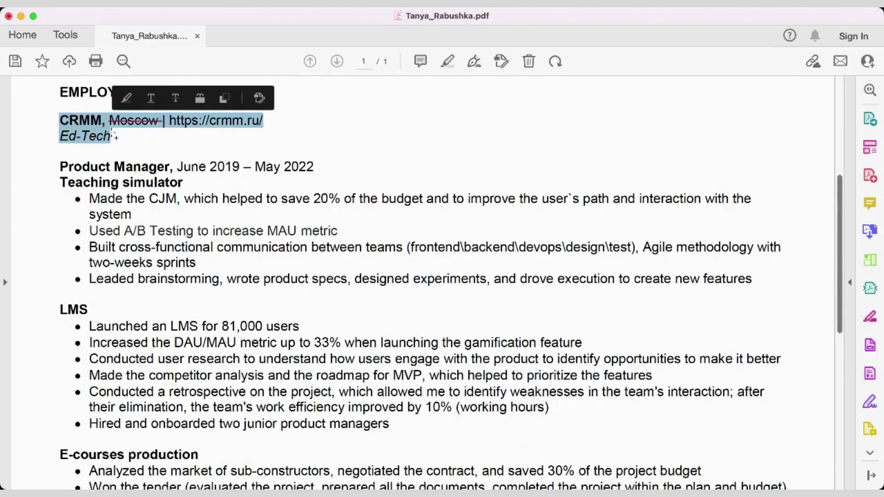
pyautogui.click(142, 133)
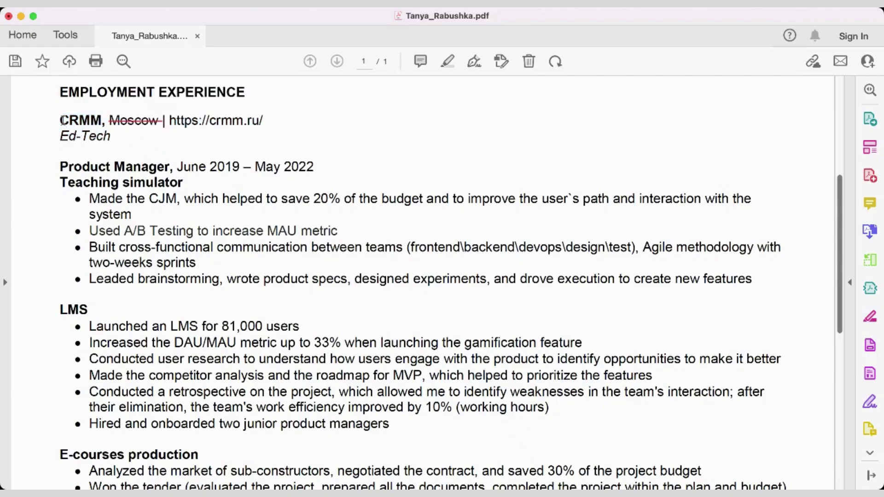
pyautogui.moveTo(61, 121); pyautogui.dragTo(112, 135)
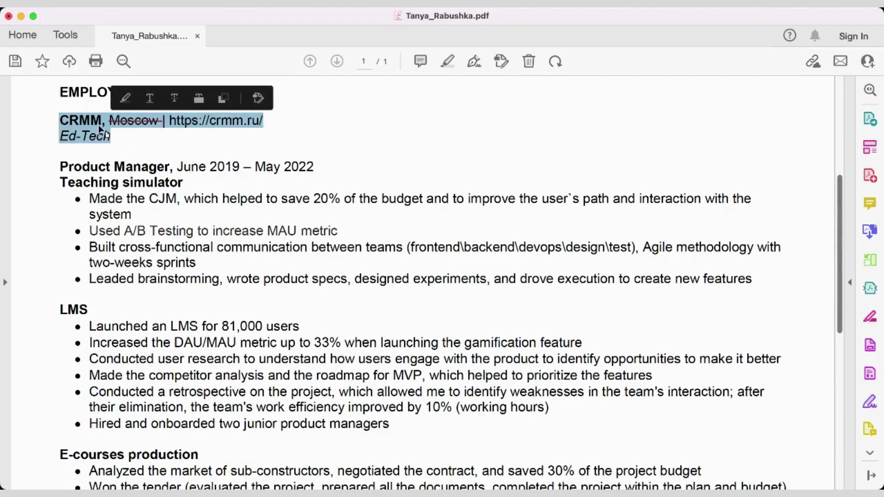
pyautogui.click(101, 120)
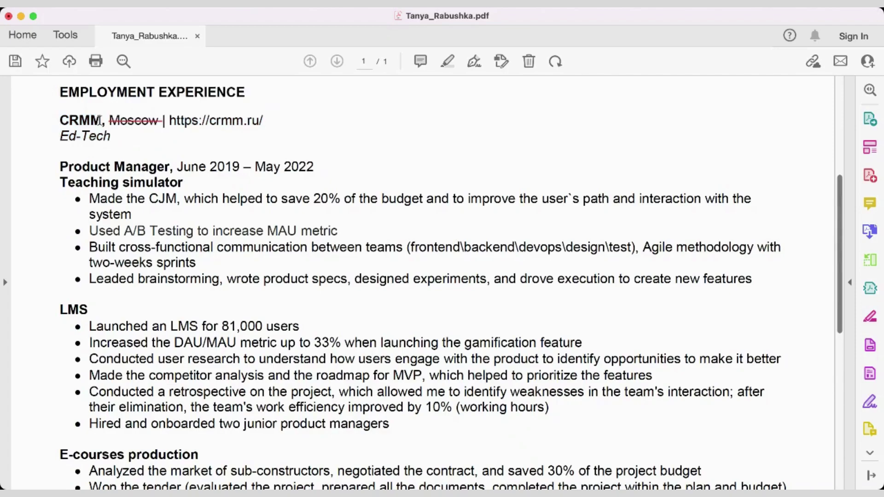
pyautogui.moveTo(100, 121); pyautogui.dragTo(60, 120)
pyautogui.click(101, 136)
pyautogui.moveTo(272, 119); pyautogui.dragTo(168, 122)
pyautogui.click(229, 98)
pyautogui.moveTo(177, 167); pyautogui.dragTo(306, 168)
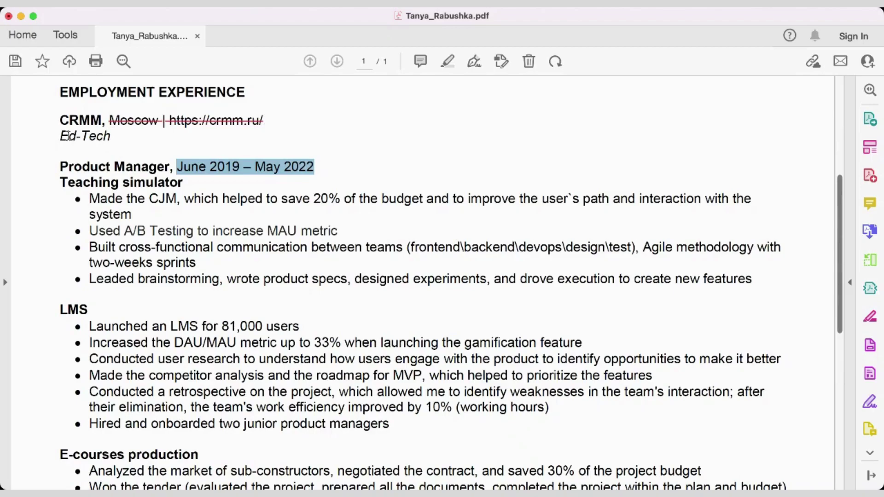
# - Examine the Ed-Tech industry line together with the CRMM company name above it
pyautogui.moveTo(62, 136); pyautogui.dragTo(117, 142)
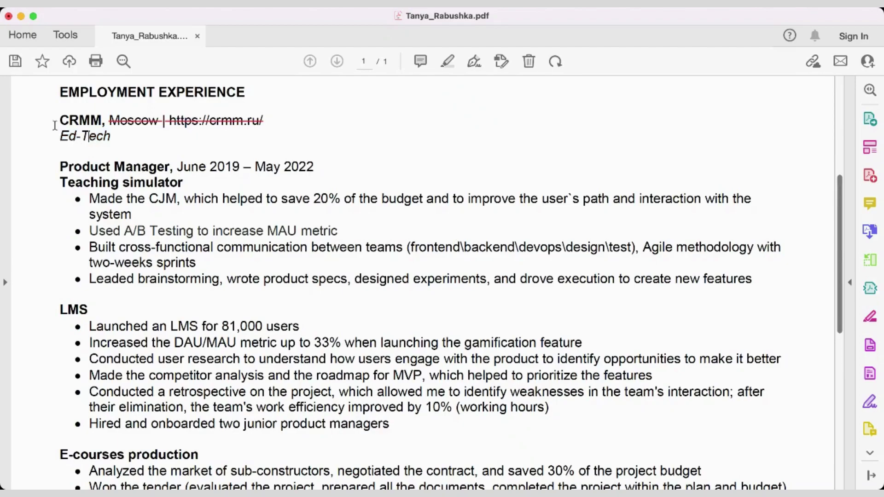
pyautogui.moveTo(59, 135); pyautogui.dragTo(120, 138)
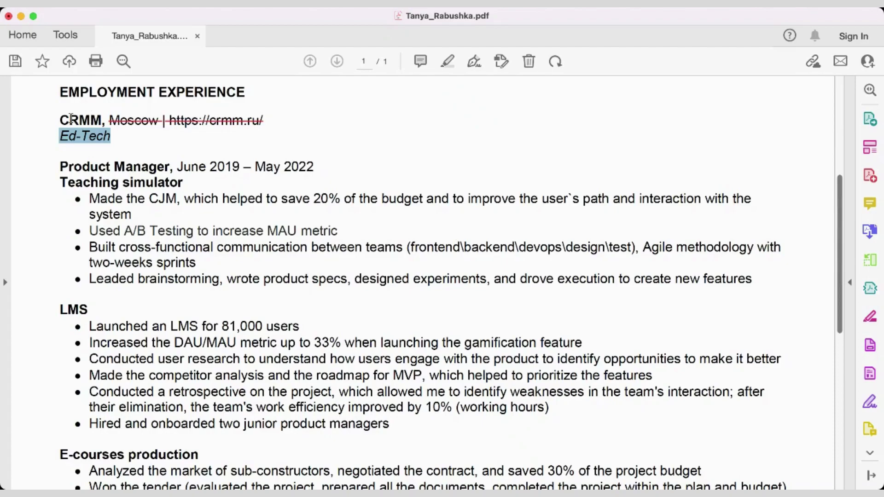
pyautogui.moveTo(62, 121); pyautogui.dragTo(91, 133)
pyautogui.click(101, 158)
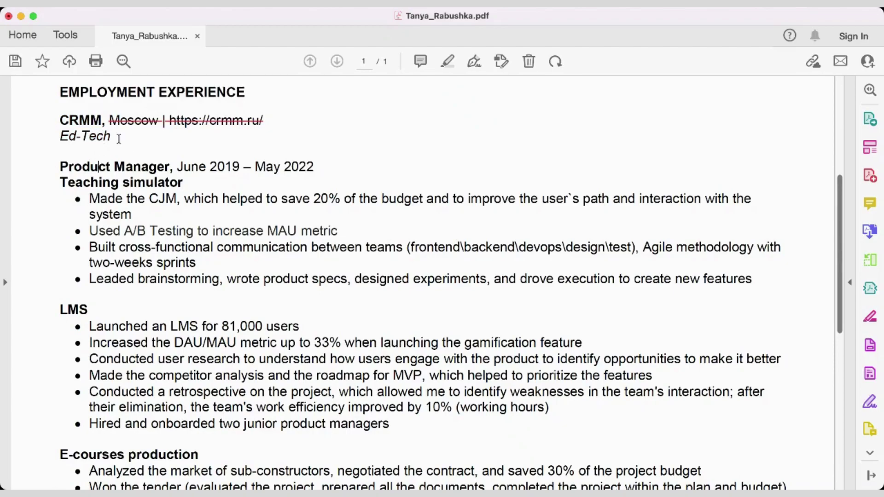
pyautogui.moveTo(118, 138); pyautogui.dragTo(98, 139)
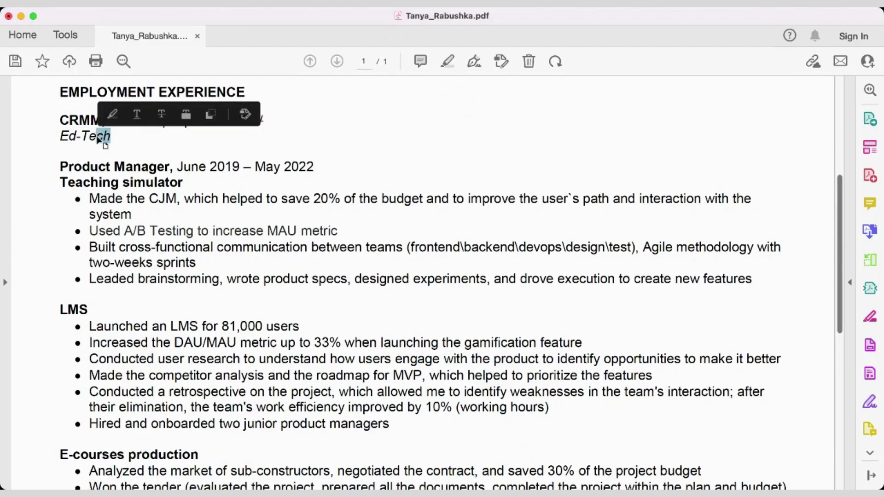
pyautogui.click(98, 139)
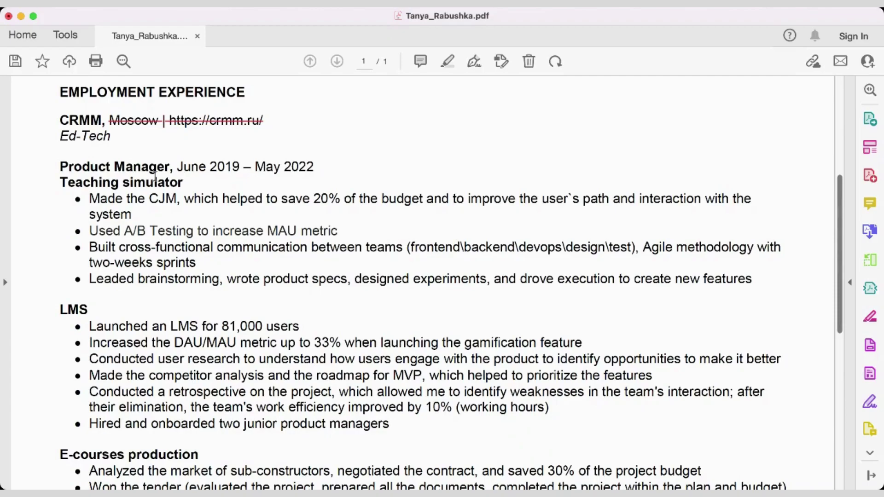
# - Review all the bullets from Teaching simulator through LMS and E-courses production as one block
pyautogui.scroll(-3, 117, 190)
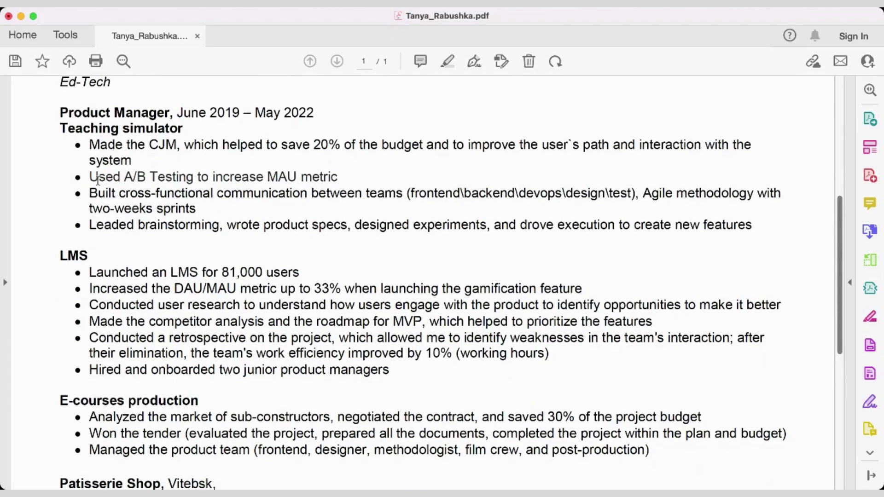
pyautogui.moveTo(88, 144)
pyautogui.mouseDown()
pyautogui.moveTo(542, 417)
pyautogui.moveTo(659, 433)
pyautogui.moveTo(649, 451)
pyautogui.moveTo(92, 226)
pyautogui.moveTo(92, 144)
pyautogui.mouseUp()
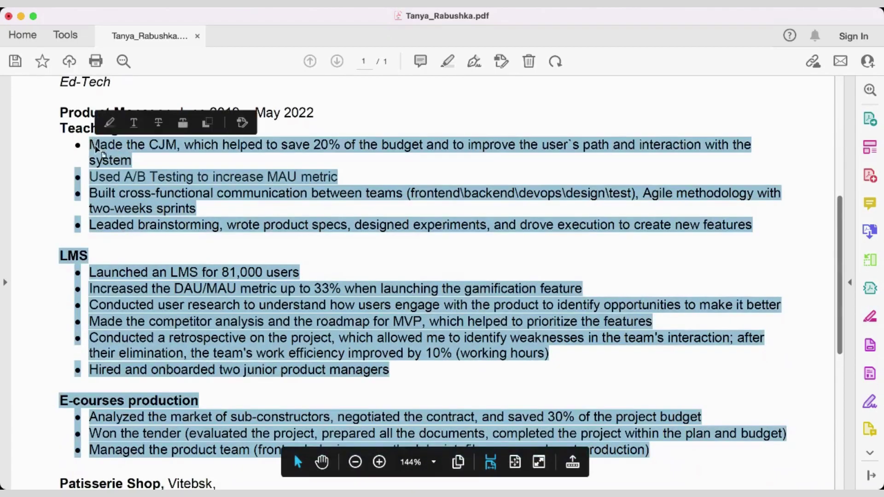
pyautogui.scroll(3, 111, 177)
pyautogui.scroll(3, 111, 177)
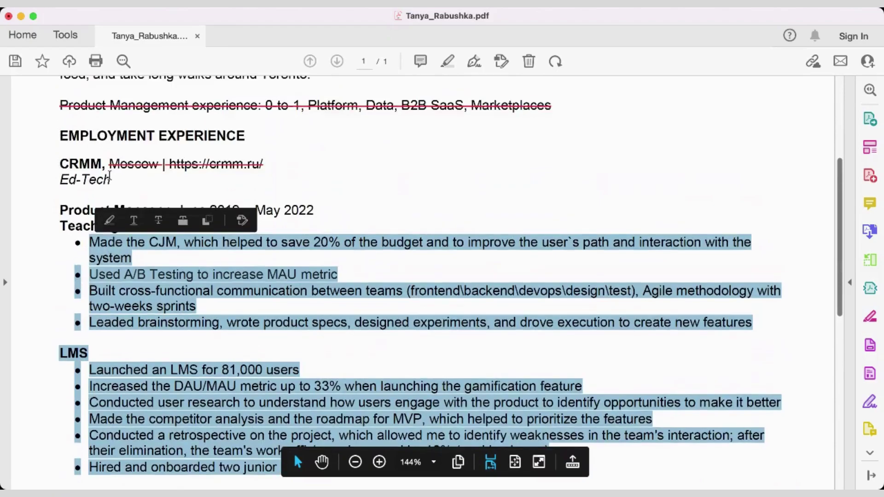
pyautogui.scroll(-5, 112, 179)
pyautogui.click(128, 184)
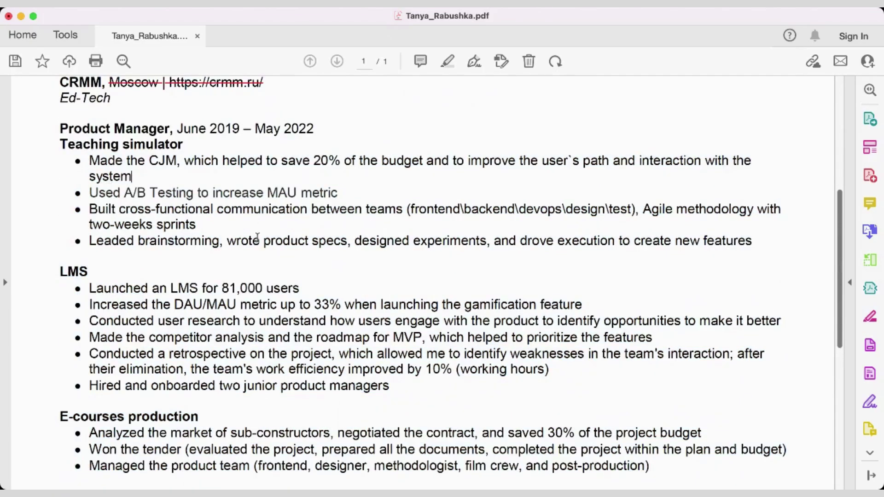
pyautogui.scroll(-2, 240, 251)
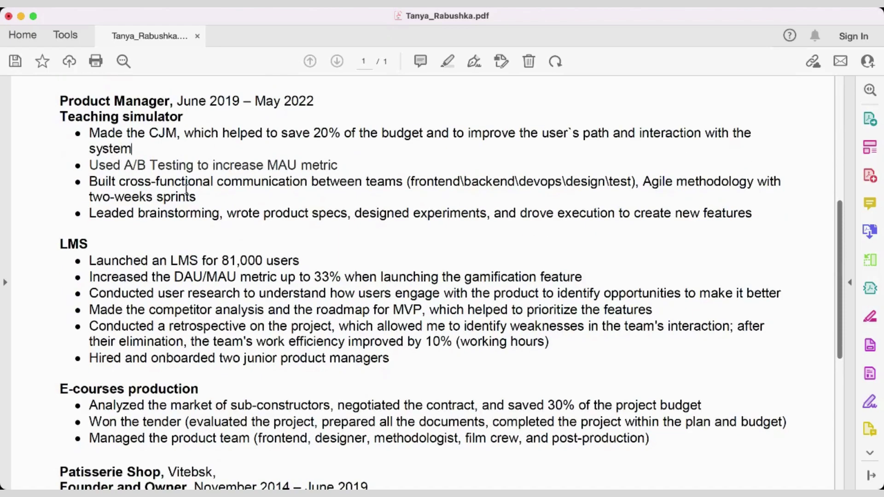
pyautogui.moveTo(90, 134); pyautogui.dragTo(441, 394)
pyautogui.click(638, 438)
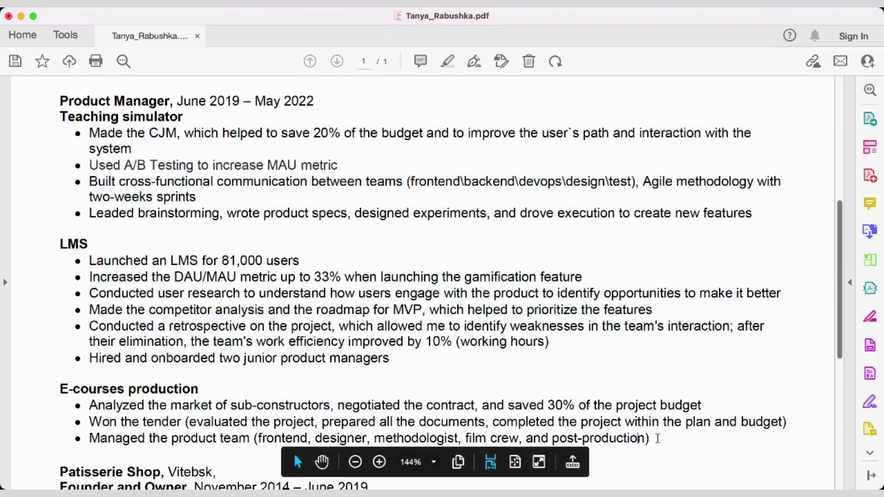
pyautogui.moveTo(657, 438); pyautogui.dragTo(93, 130)
pyautogui.click(144, 148)
# - Examine the bullet "Used A/B Testing to increase MAU metric", including its closing MAU metric wording
pyautogui.moveTo(91, 165); pyautogui.dragTo(325, 161)
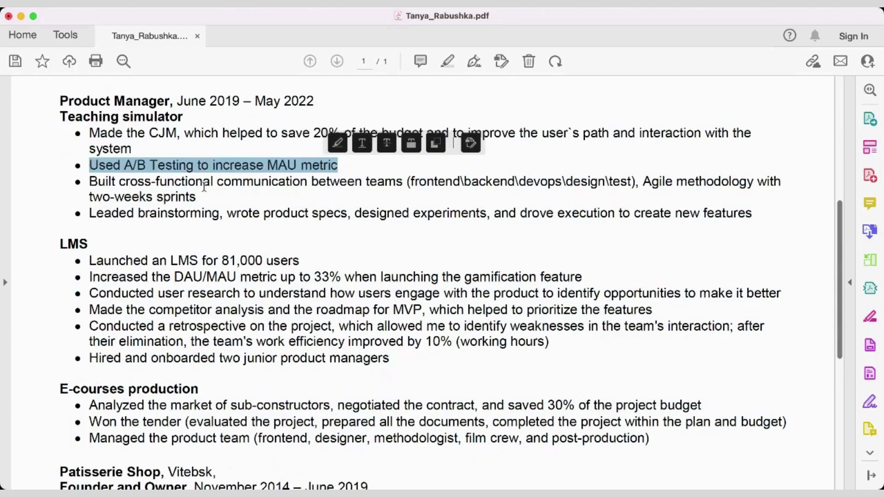
pyautogui.click(203, 186)
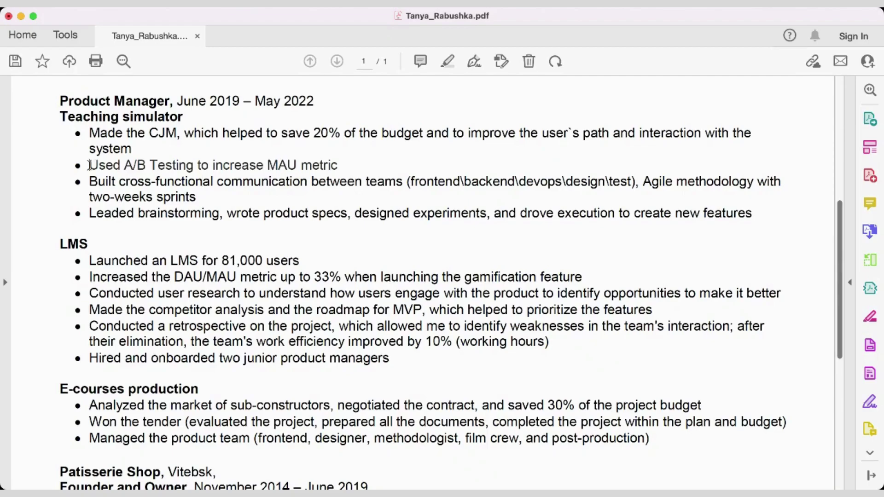
pyautogui.moveTo(89, 165); pyautogui.dragTo(345, 164)
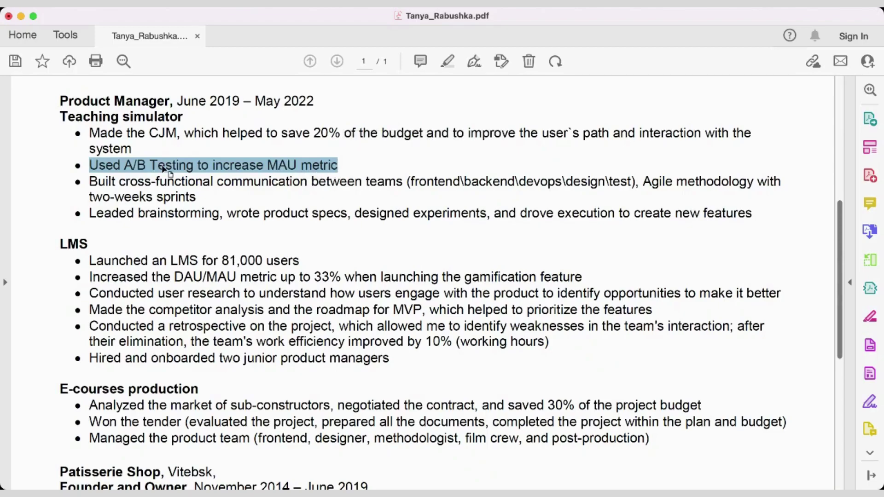
pyautogui.click(345, 167)
pyautogui.moveTo(341, 165); pyautogui.dragTo(273, 165)
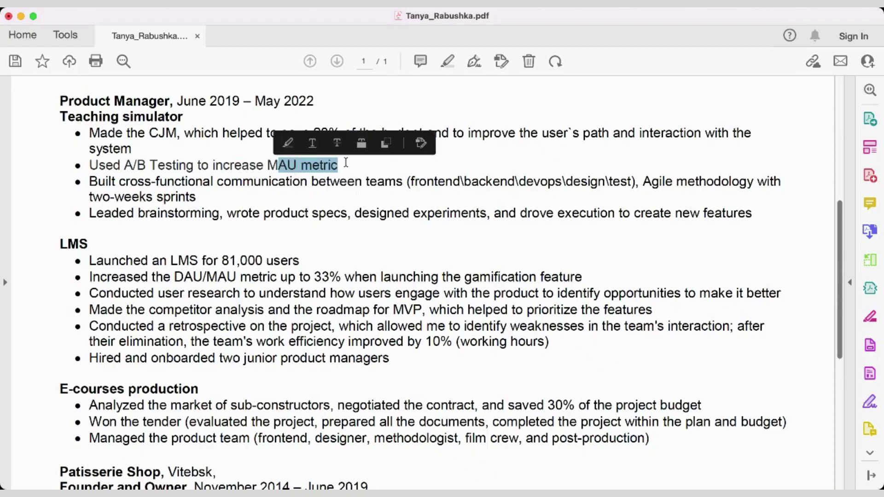
# - Examine the opening phrase "Used A/B Testing" in the second Teaching simulator bullet
pyautogui.moveTo(193, 165); pyautogui.dragTo(90, 165)
pyautogui.click(114, 165)
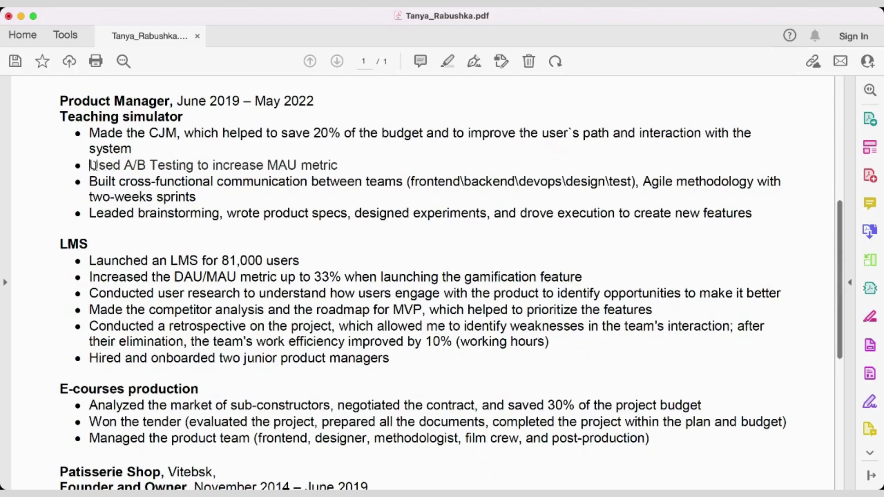
pyautogui.moveTo(91, 165); pyautogui.dragTo(193, 164)
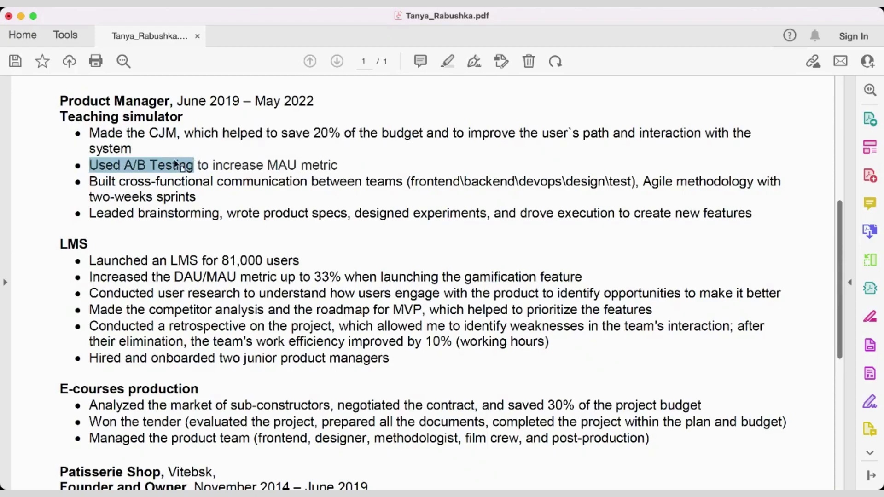
pyautogui.click(176, 164)
pyautogui.moveTo(92, 165); pyautogui.dragTo(111, 168)
pyautogui.click(180, 166)
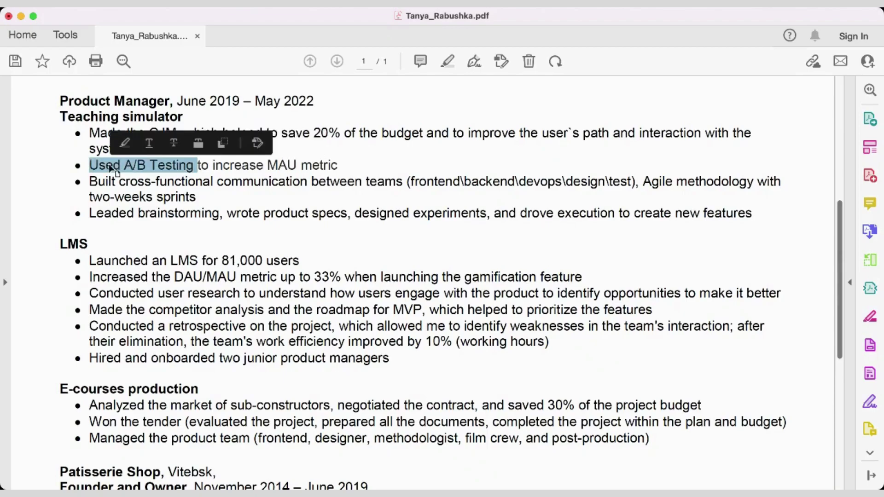
pyautogui.click(110, 168)
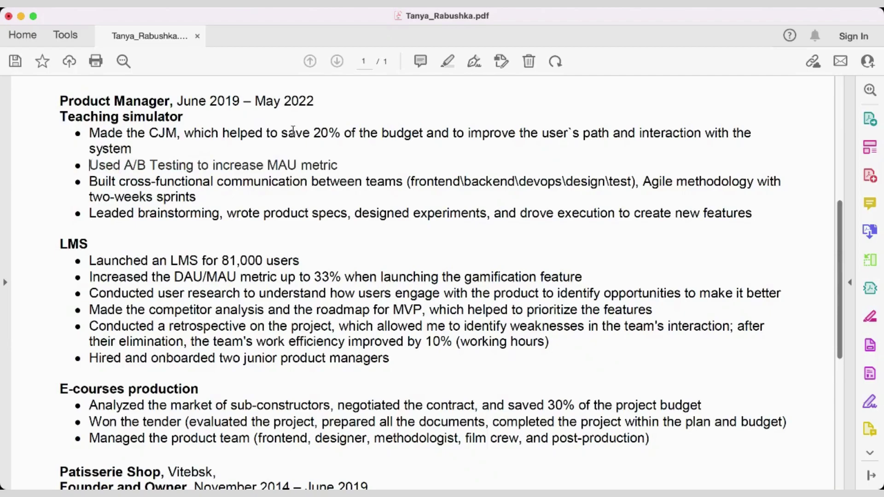
# - Re-examine the complete A/B Testing bullet, then its opening verb "Used"
pyautogui.moveTo(363, 181); pyautogui.dragTo(336, 162)
pyautogui.click(111, 166)
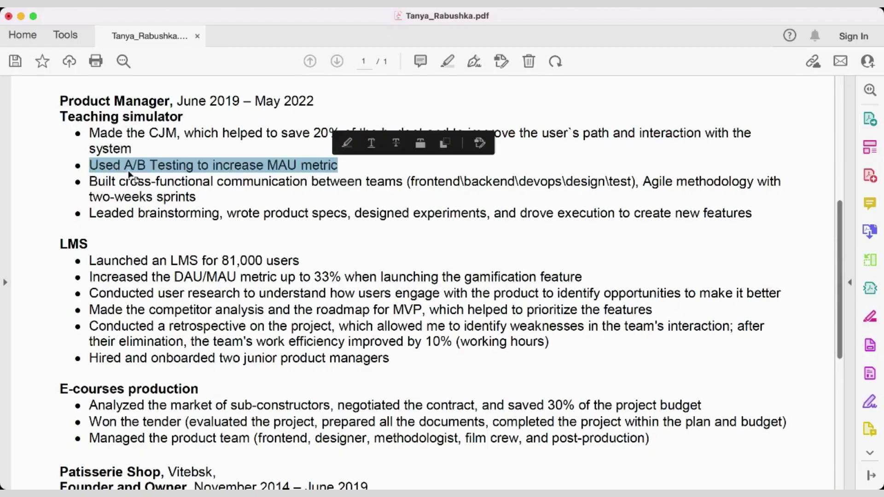
pyautogui.click(226, 170)
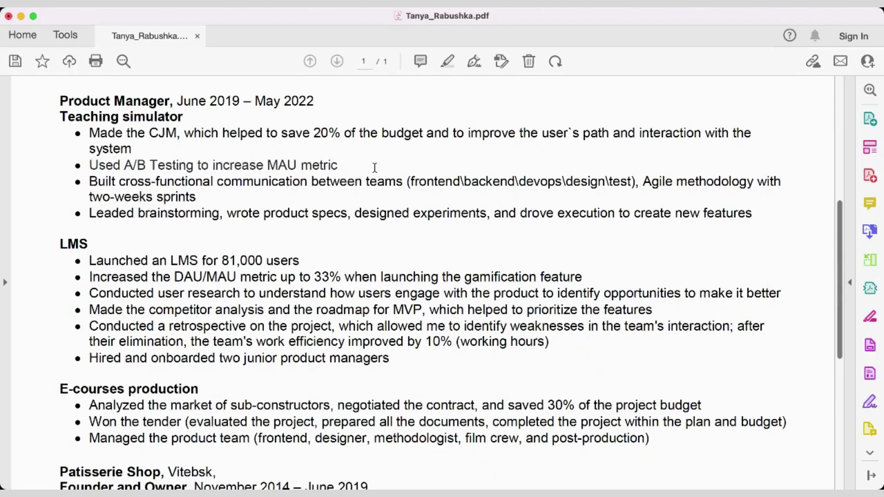
pyautogui.moveTo(403, 182); pyautogui.dragTo(208, 167)
pyautogui.click(208, 168)
pyautogui.moveTo(88, 165); pyautogui.dragTo(337, 166)
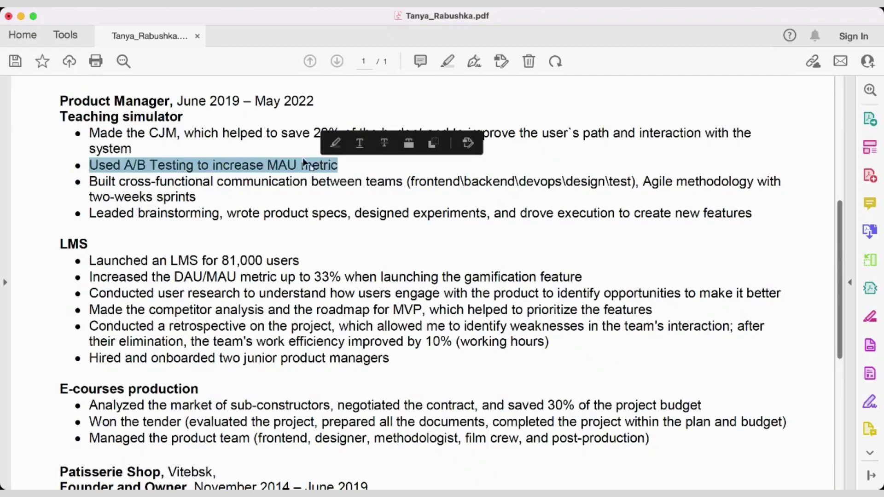
pyautogui.moveTo(124, 166)
pyautogui.mouseDown()
pyautogui.moveTo(93, 167)
pyautogui.moveTo(124, 171)
pyautogui.mouseUp()
pyautogui.click(92, 166)
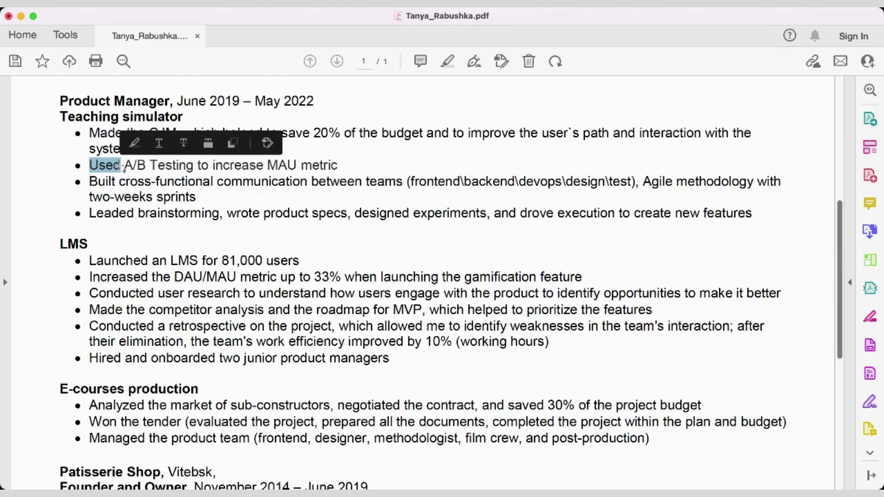
pyautogui.click(196, 215)
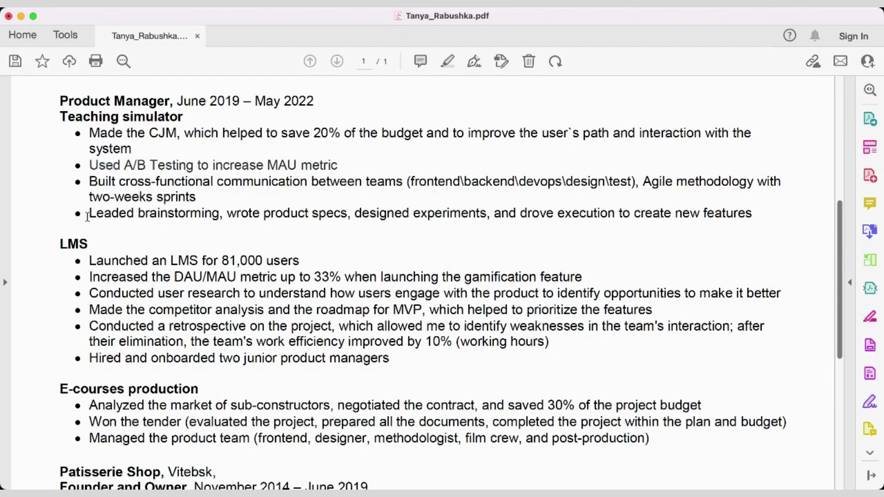
# - Examine the last Teaching simulator bullet, focusing on the word "Leaded" and the phrase "Leaded brainstorming"
pyautogui.moveTo(88, 216); pyautogui.dragTo(759, 218)
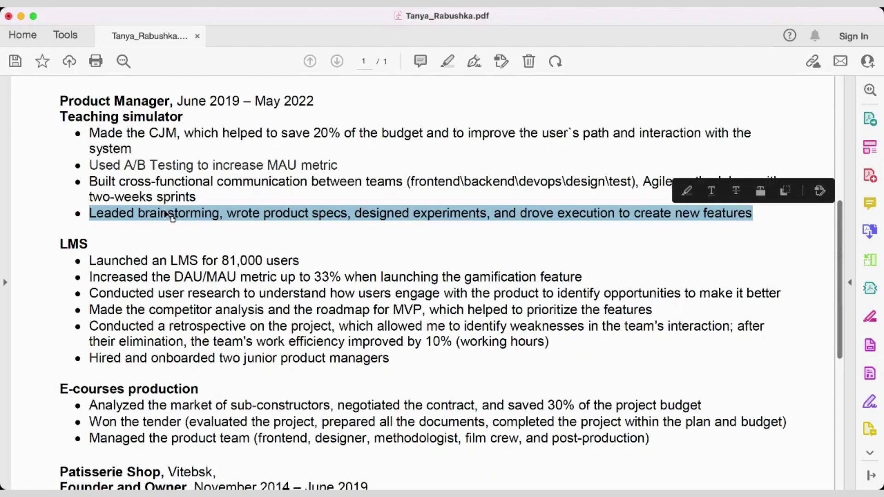
pyautogui.click(150, 216)
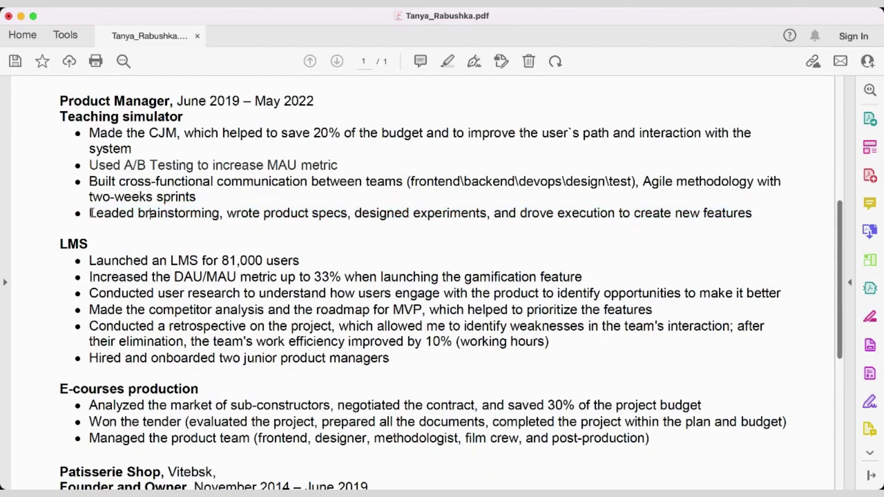
pyautogui.moveTo(91, 215); pyautogui.dragTo(202, 214)
pyautogui.click(128, 215)
pyautogui.doubleClick(112, 216)
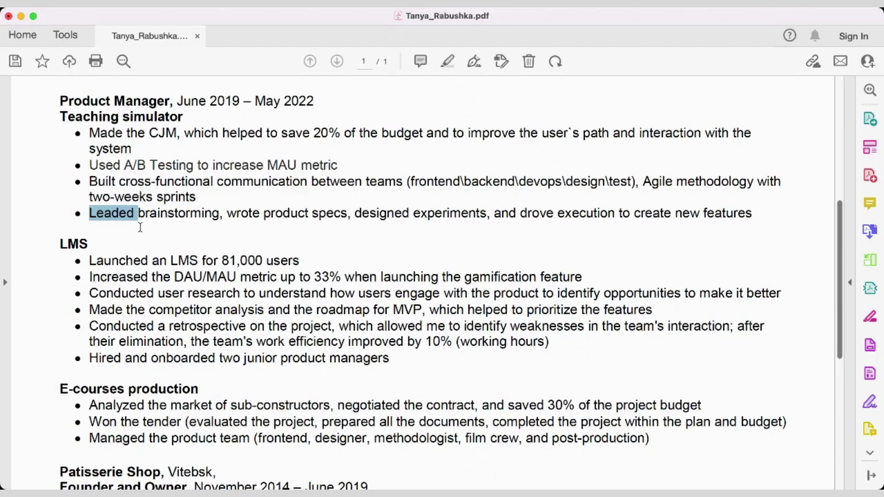
pyautogui.click(134, 227)
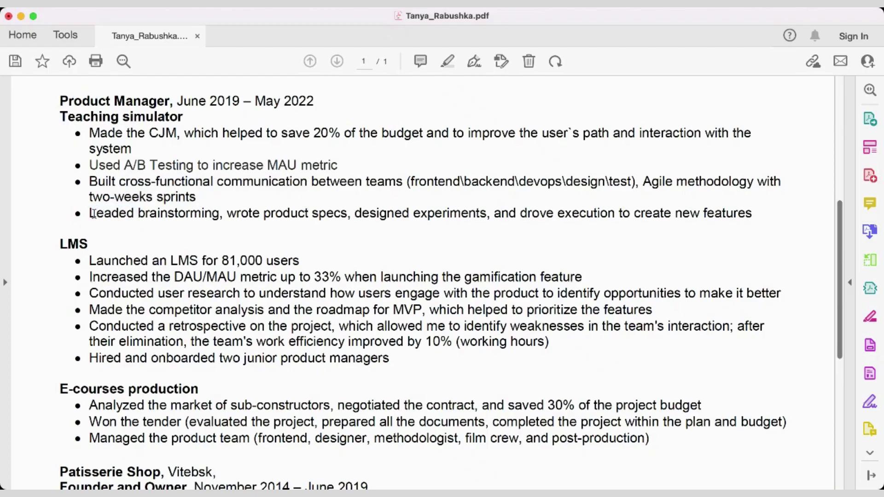
pyautogui.moveTo(94, 213); pyautogui.dragTo(121, 213)
pyautogui.click(159, 213)
pyautogui.moveTo(220, 213); pyautogui.dragTo(89, 214)
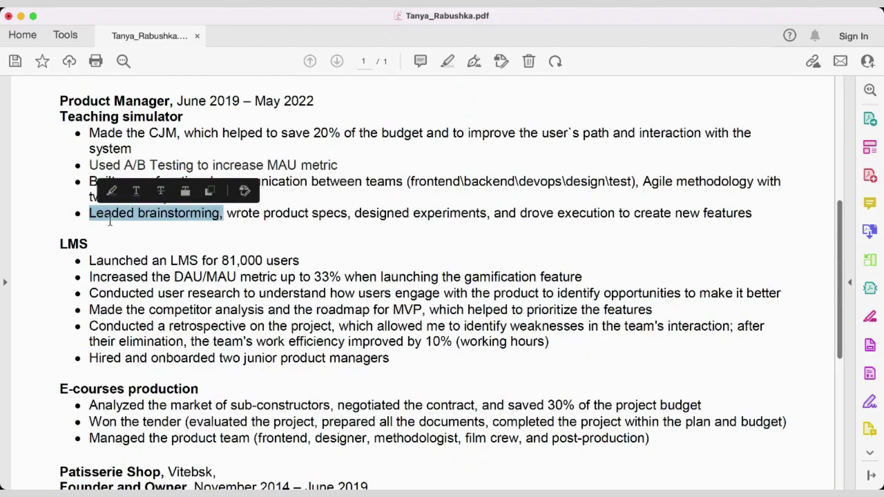
pyautogui.click(121, 223)
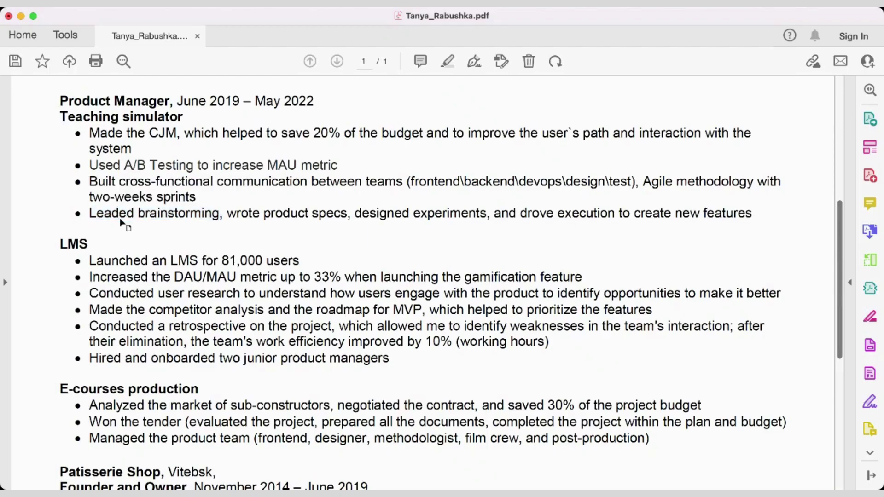
# - Strike out "wrote product specs," in the last Teaching simulator bullet, checking it against the Product Manager title
pyautogui.click(95, 214)
pyautogui.moveTo(231, 214); pyautogui.dragTo(341, 216)
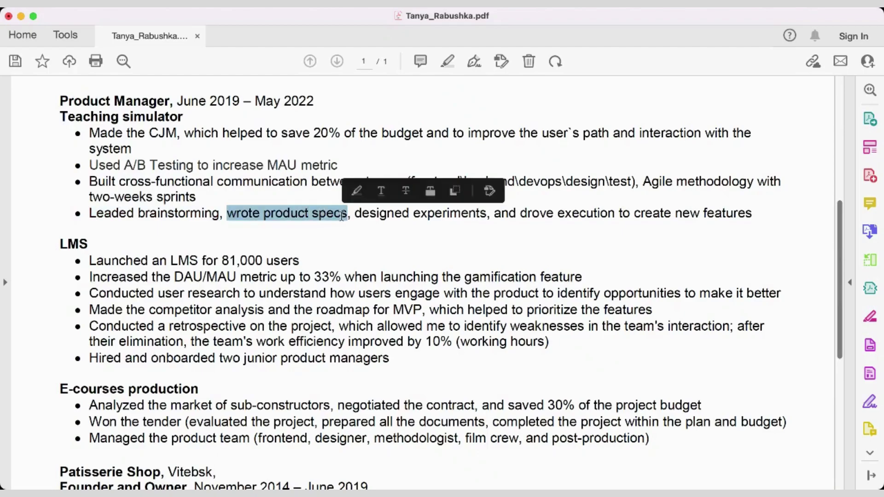
pyautogui.click(298, 213)
pyautogui.moveTo(54, 105); pyautogui.dragTo(174, 104)
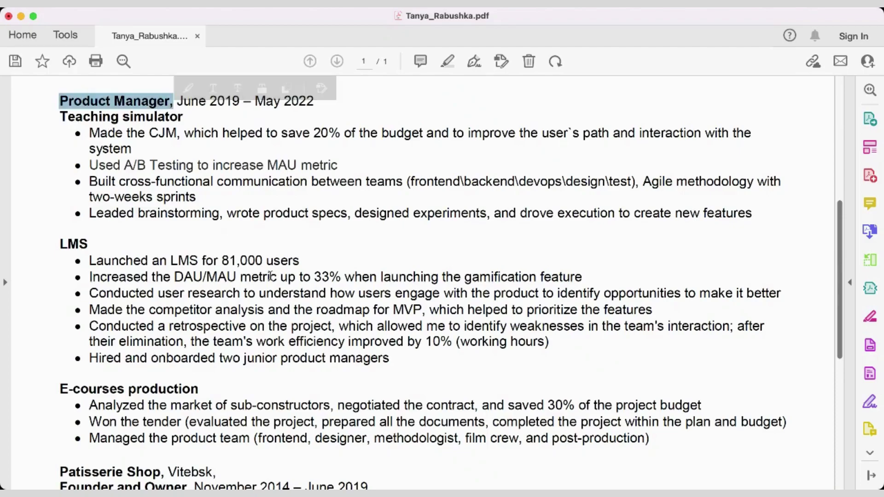
pyautogui.moveTo(227, 213); pyautogui.dragTo(408, 213)
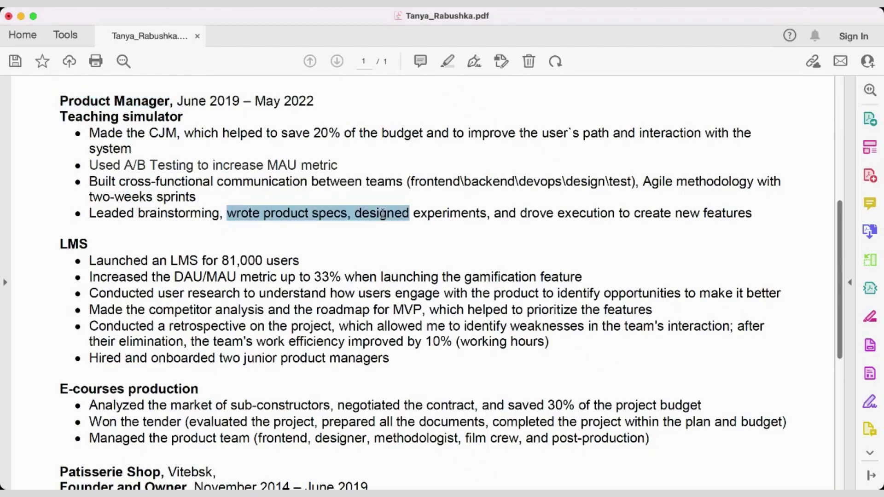
pyautogui.click(368, 220)
pyautogui.moveTo(351, 214); pyautogui.dragTo(256, 217)
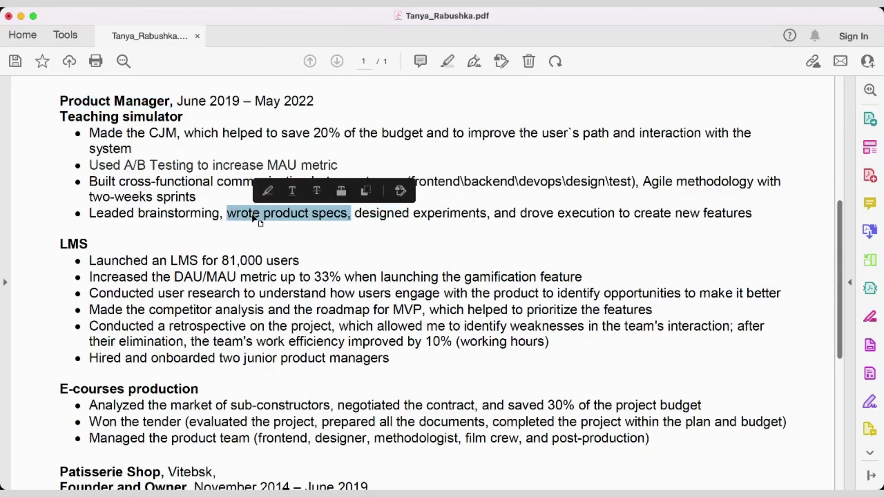
pyautogui.click(315, 191)
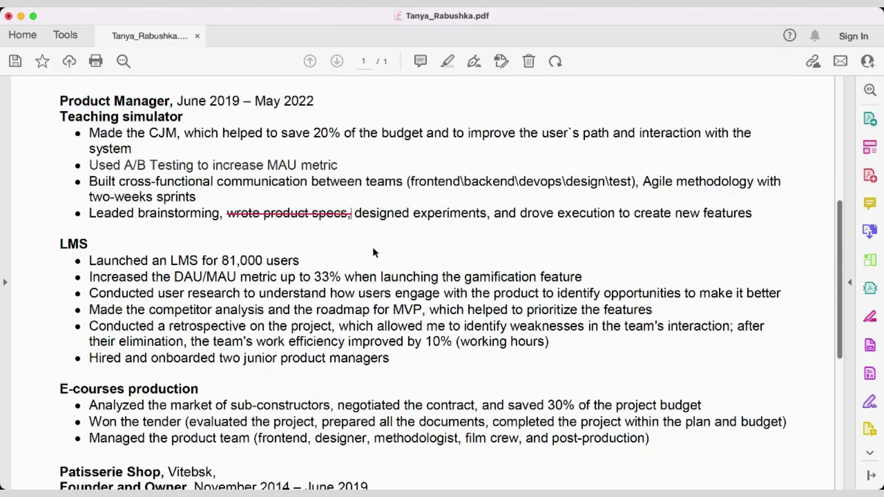
# - Examine the closing phrase "and drove execution to create new features" in the last Teaching simulator bullet
pyautogui.moveTo(521, 214); pyautogui.dragTo(743, 223)
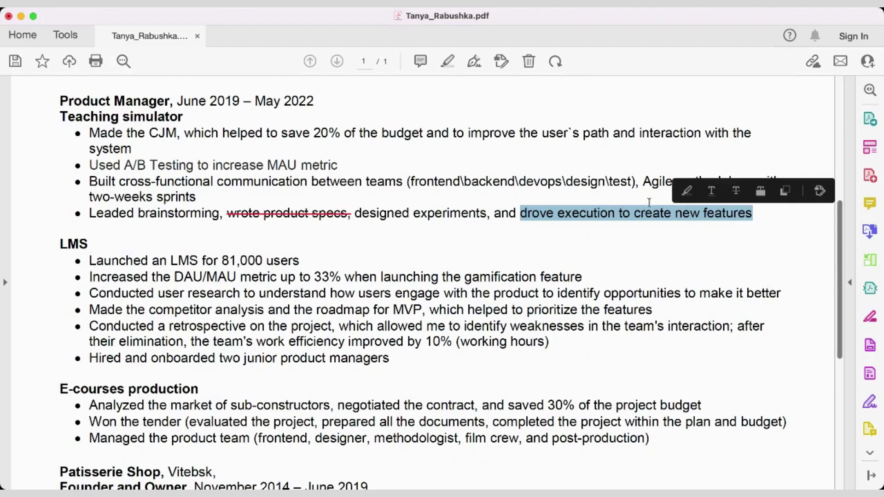
pyautogui.click(621, 212)
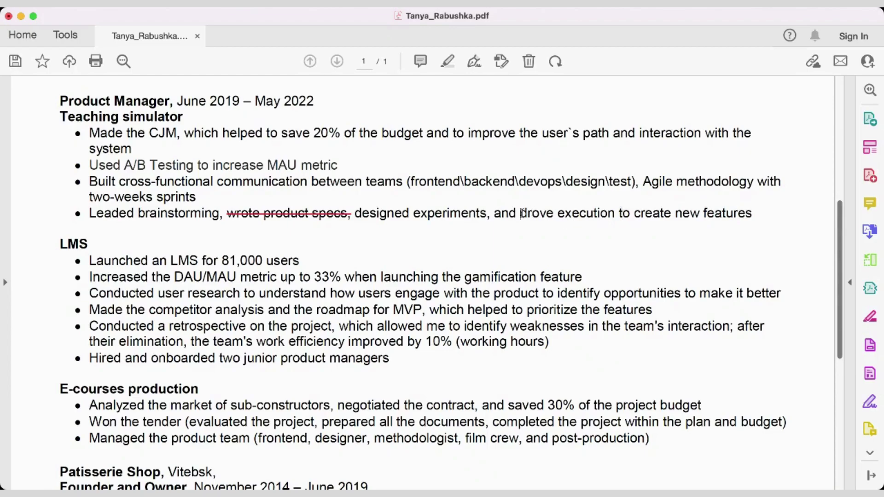
pyautogui.moveTo(520, 212); pyautogui.dragTo(733, 220)
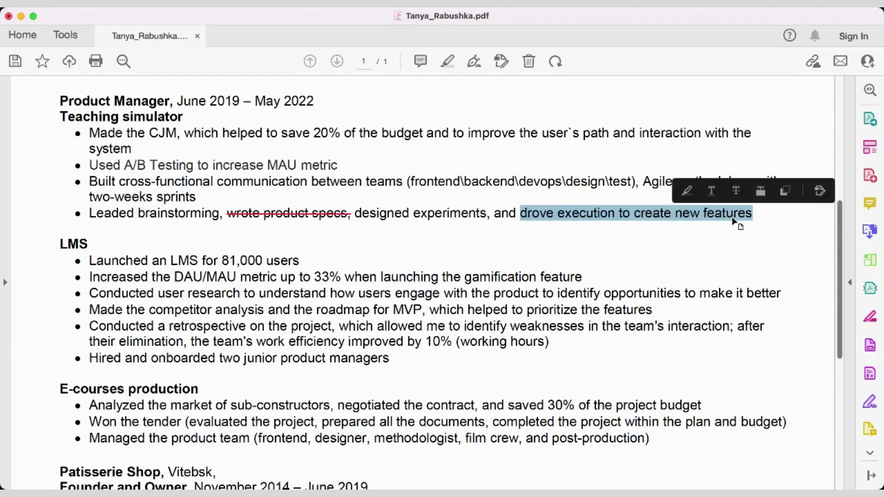
pyautogui.click(722, 217)
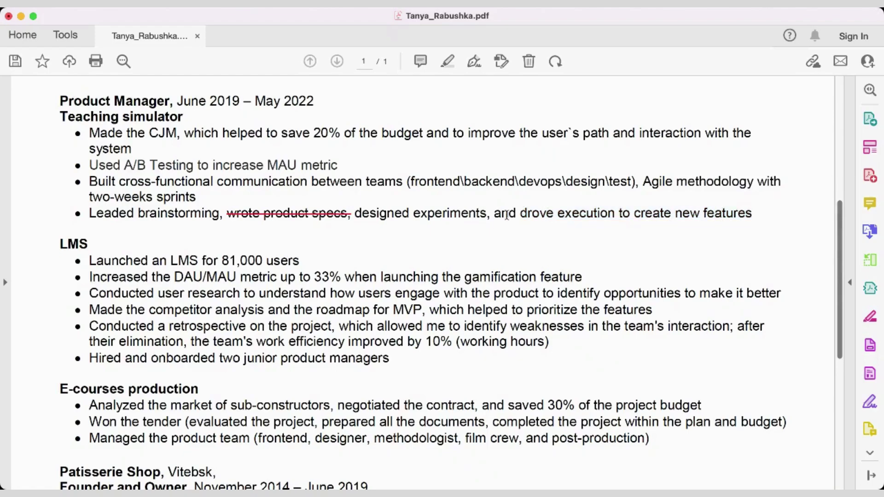
pyautogui.moveTo(494, 215); pyautogui.dragTo(651, 222)
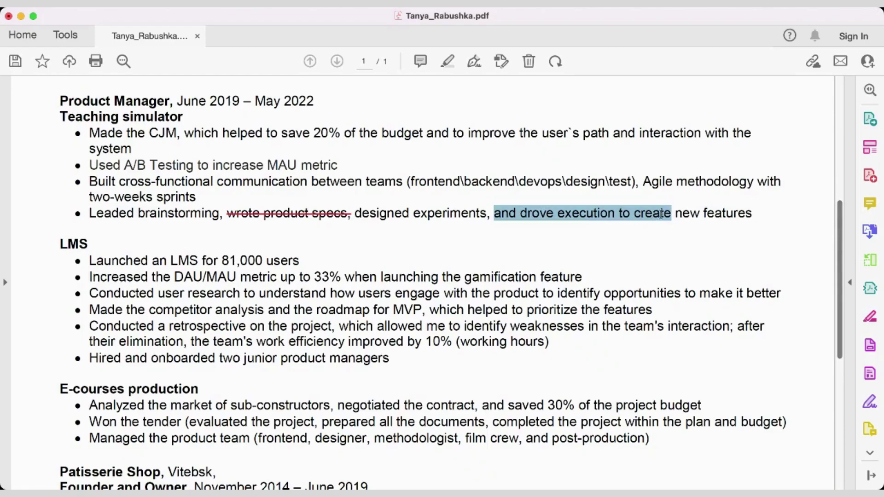
pyautogui.click(618, 216)
pyautogui.moveTo(601, 214); pyautogui.dragTo(536, 216)
pyautogui.click(580, 214)
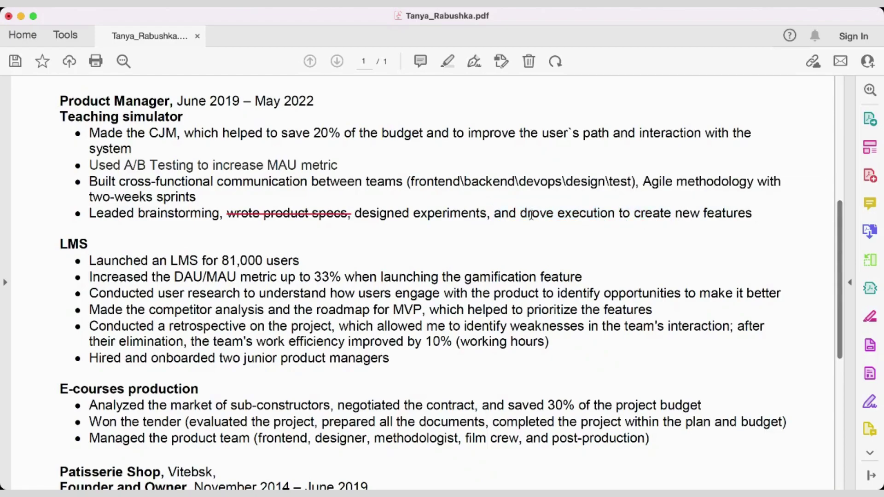
# - Examine "new features" in the last Teaching simulator bullet, then re-examine the words "drove execution to create"
pyautogui.moveTo(676, 215); pyautogui.dragTo(728, 215)
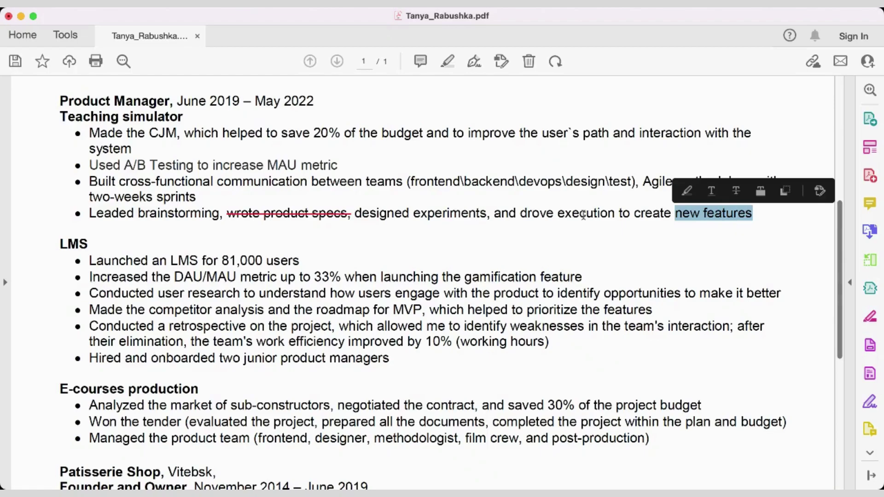
pyautogui.click(583, 215)
pyautogui.moveTo(494, 214); pyautogui.dragTo(634, 221)
pyautogui.click(719, 216)
pyautogui.click(534, 223)
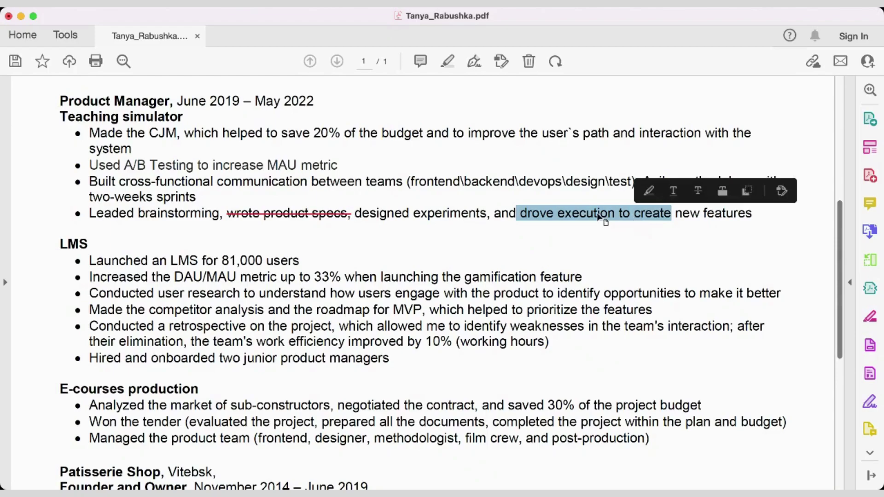
pyautogui.click(555, 214)
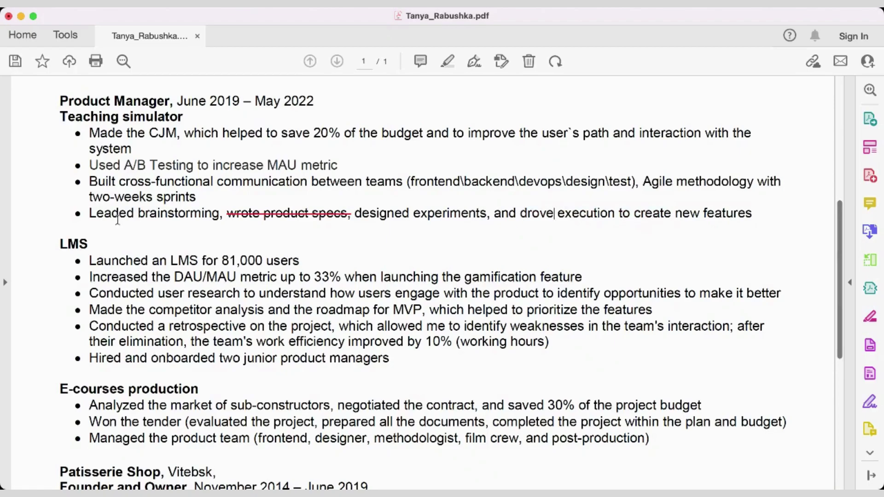
# - Re-examine the opening phrase "Leaded brainstorming," in the last Teaching simulator bullet, focusing on the word "brainstorming"
pyautogui.moveTo(90, 213); pyautogui.dragTo(219, 209)
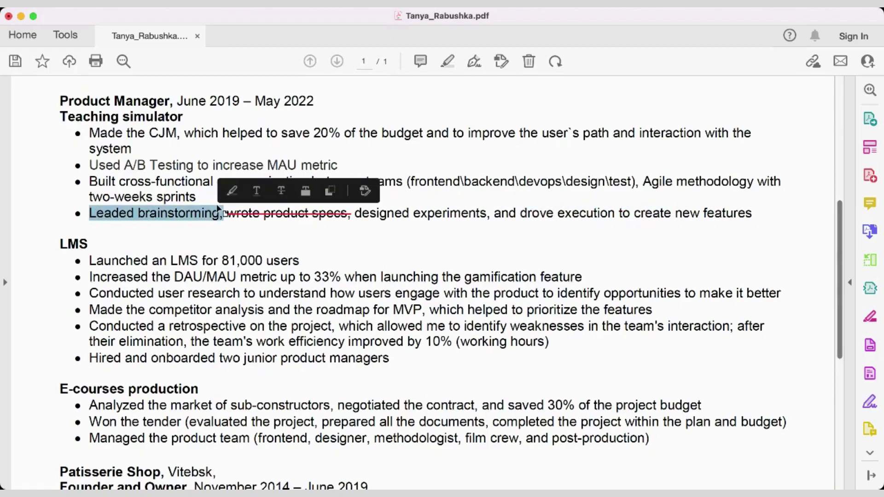
pyautogui.click(193, 215)
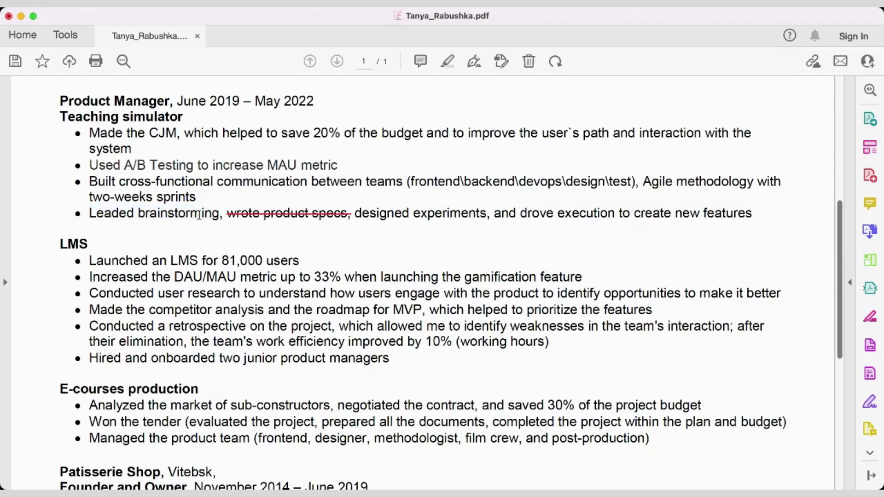
pyautogui.doubleClick(196, 214)
pyautogui.click(138, 216)
pyautogui.moveTo(90, 214); pyautogui.dragTo(144, 215)
pyautogui.click(189, 217)
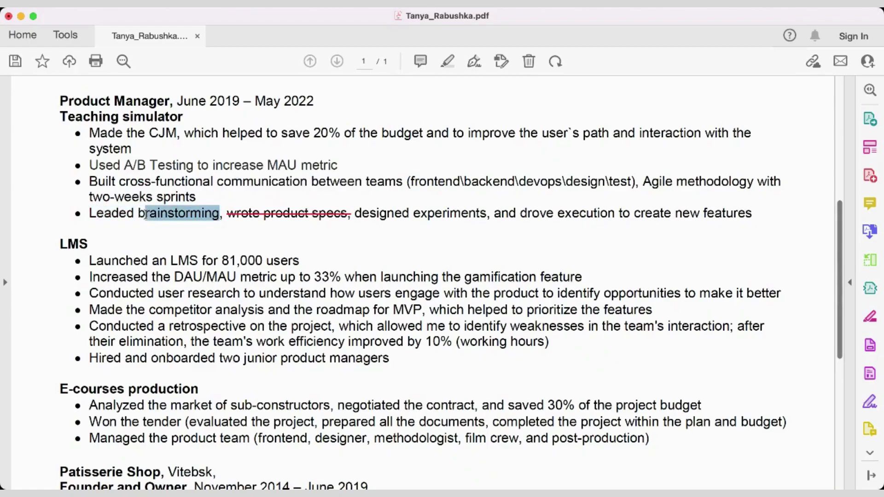
pyautogui.click(113, 214)
pyautogui.moveTo(90, 214); pyautogui.dragTo(150, 216)
pyautogui.click(199, 215)
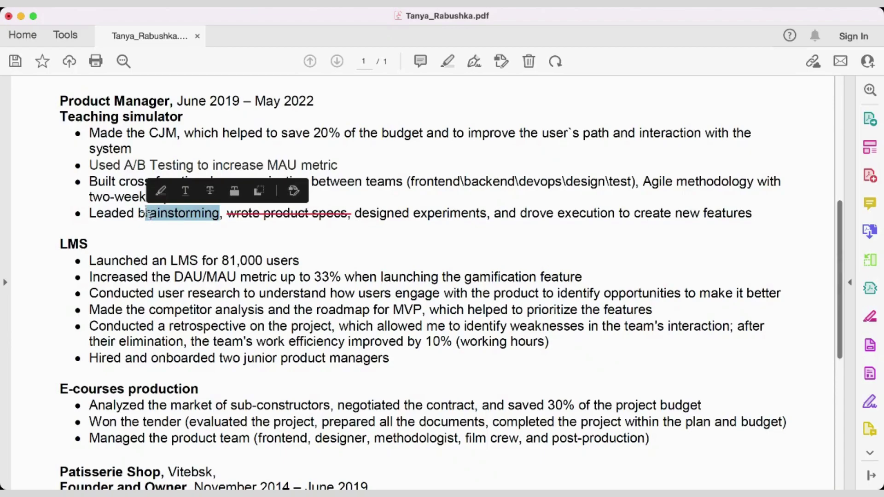
pyautogui.click(173, 216)
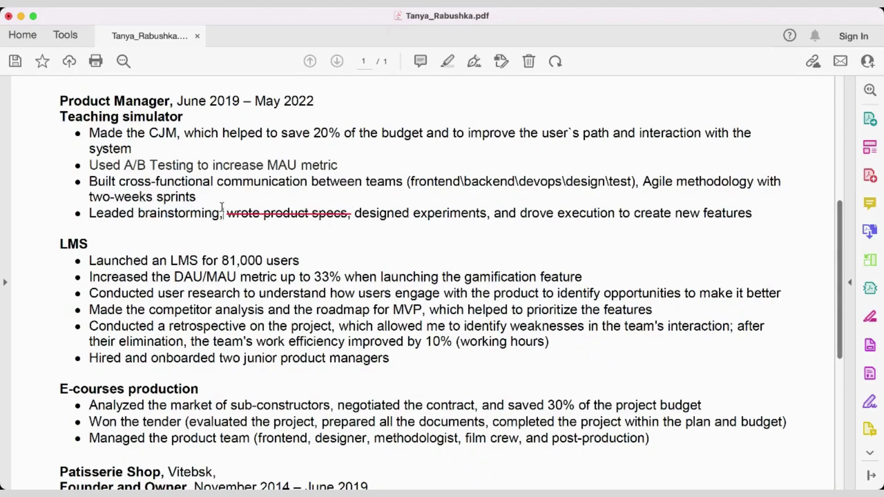
pyautogui.moveTo(223, 215); pyautogui.dragTo(98, 218)
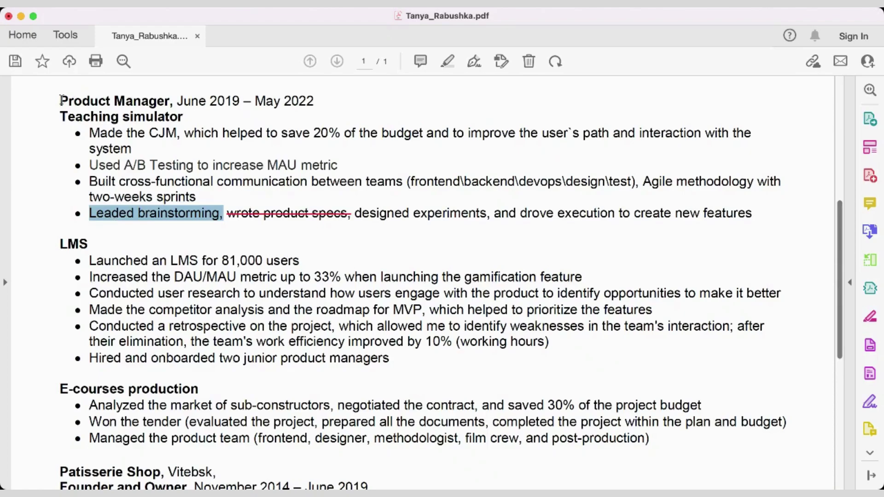
# - Review the whole Teaching simulator block, from the Product Manager title through its last bullet
pyautogui.moveTo(60, 100); pyautogui.dragTo(656, 234)
pyautogui.click(622, 214)
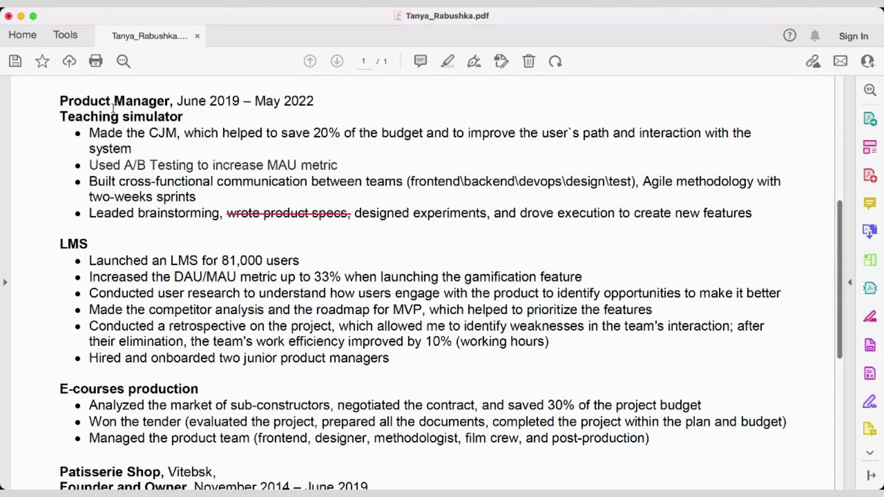
pyautogui.moveTo(64, 101); pyautogui.dragTo(760, 218)
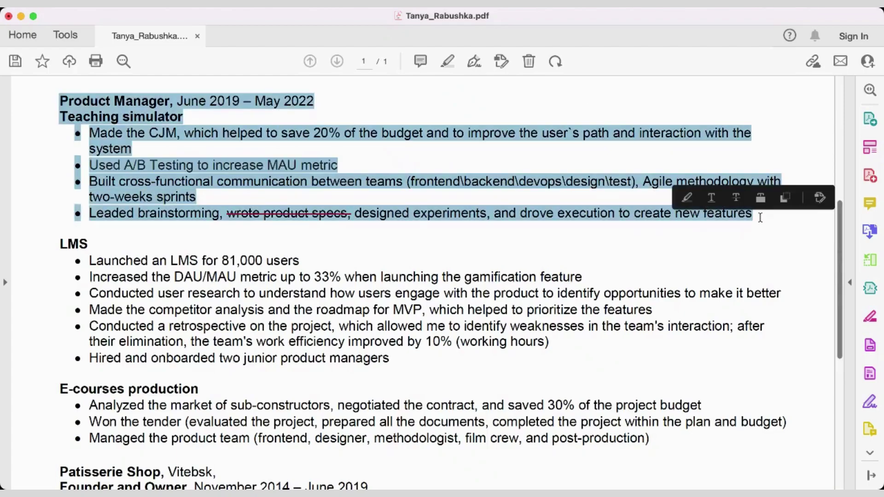
pyautogui.click(402, 198)
# - Look over the LMS, E-courses production and Patisserie Shop entries, then return to the summary at the résumé's beginning
pyautogui.scroll(-4, 401, 198)
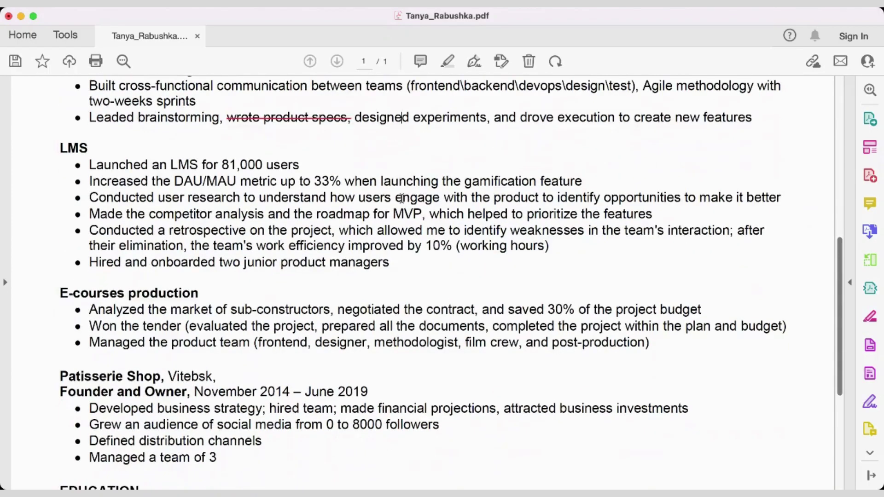
pyautogui.scroll(10, 402, 198)
pyautogui.scroll(4, 402, 199)
pyautogui.scroll(-5, 402, 198)
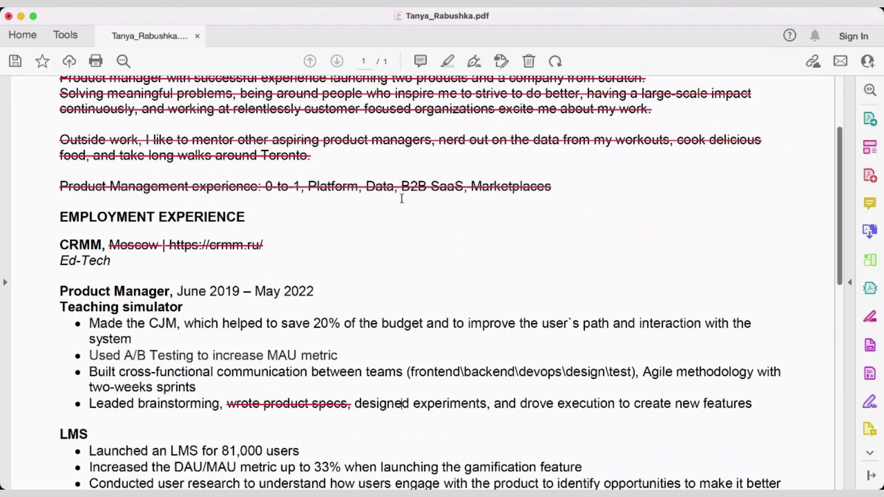
pyautogui.scroll(4, 402, 198)
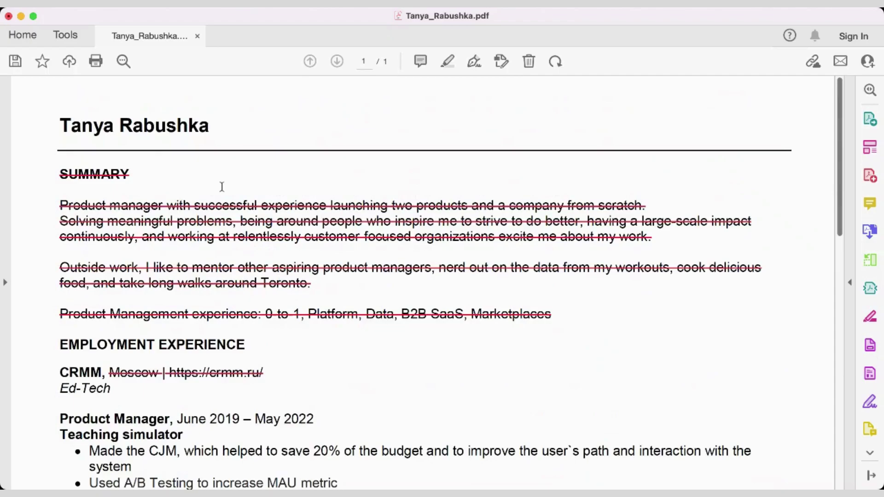